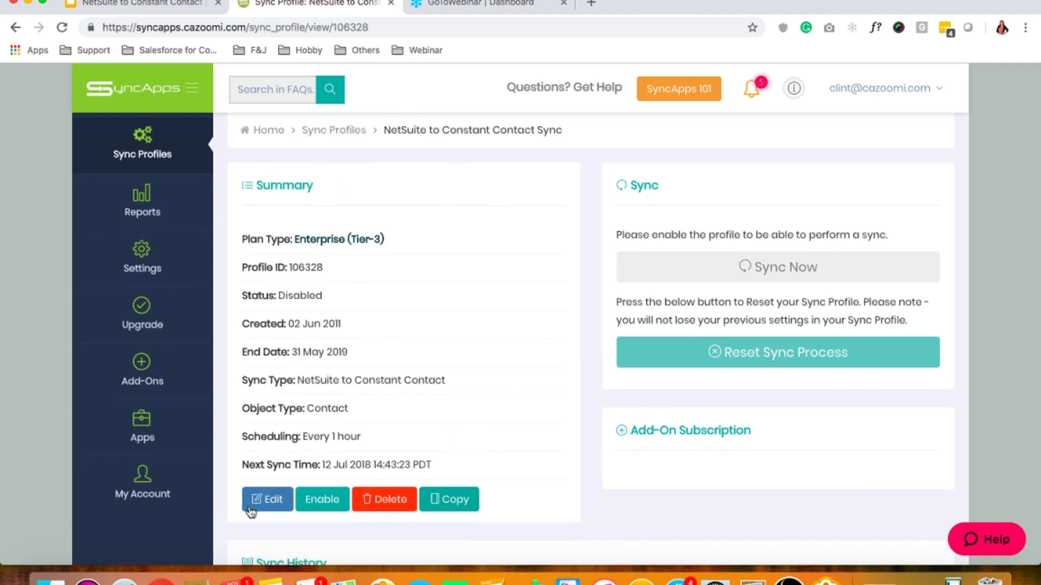
- Open the NetSuite to Constant Contact Sync profile for editing and continue to its NetSuite connection settings
left_click(267, 506)
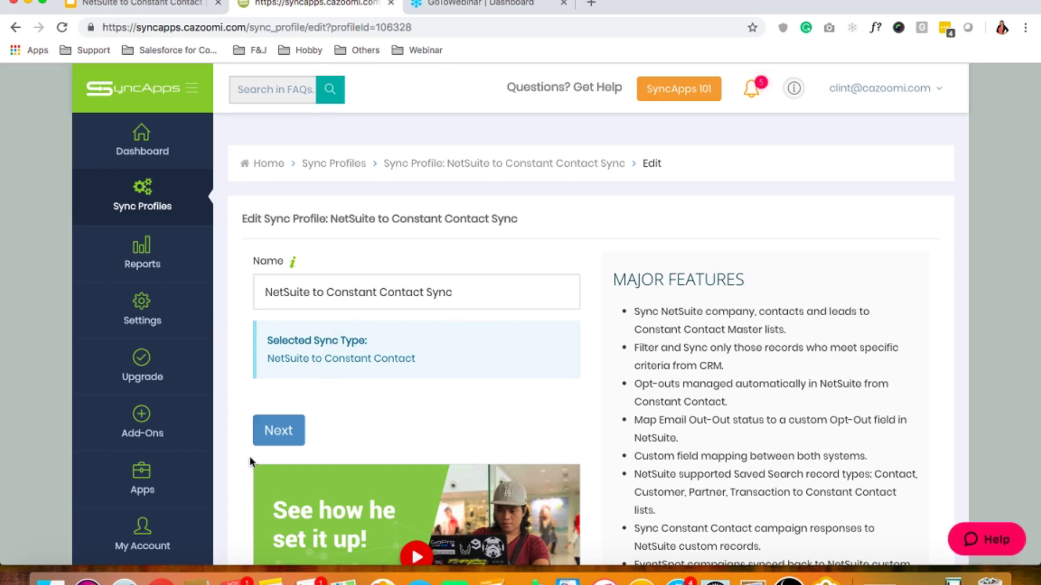
left_click(287, 427)
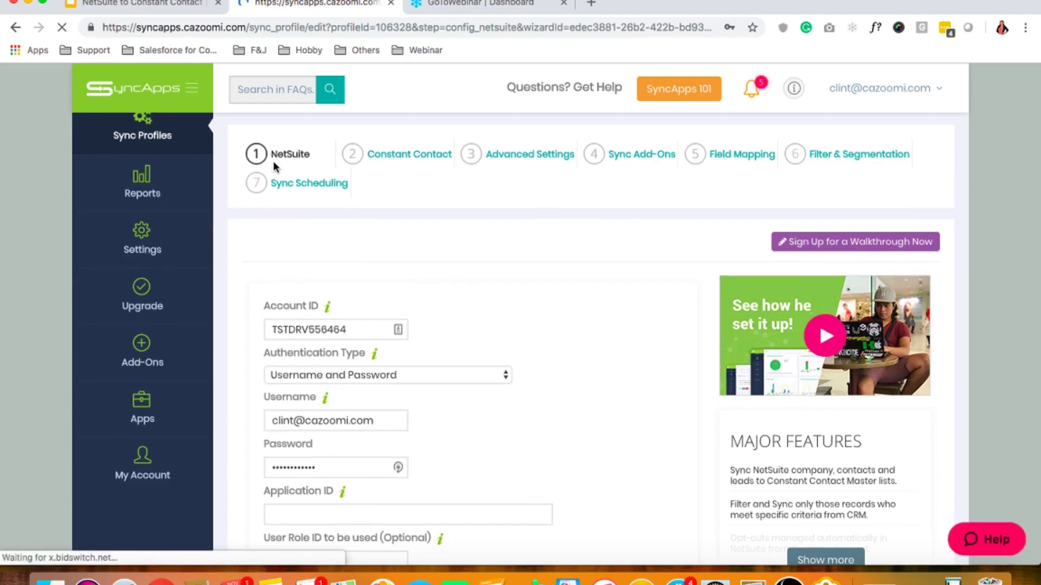
scroll(433, 260, "down", 3)
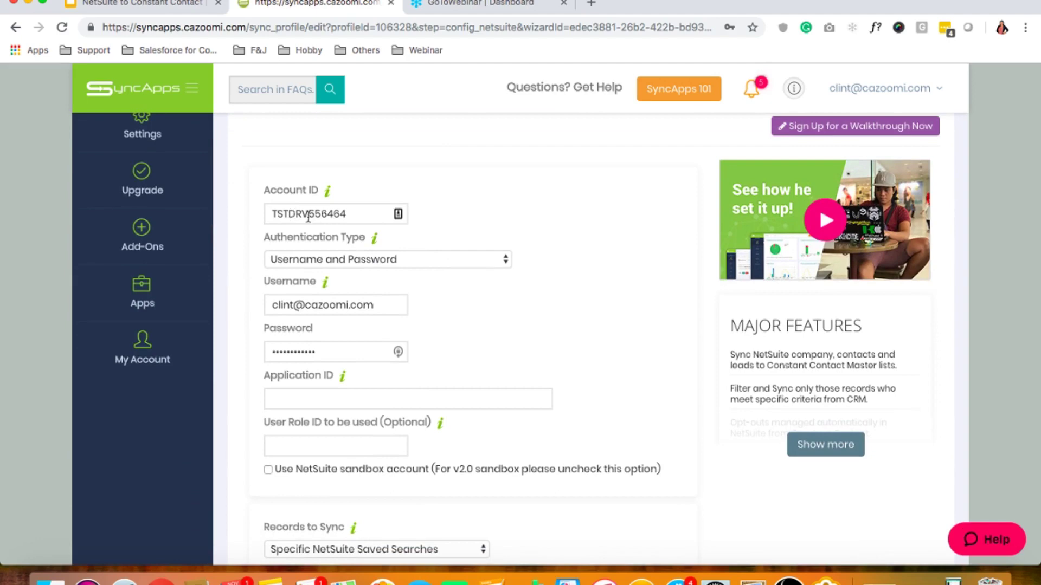
- Read the help notes for Account ID and Application ID and check the available NetSuite authentication types
left_click(327, 190)
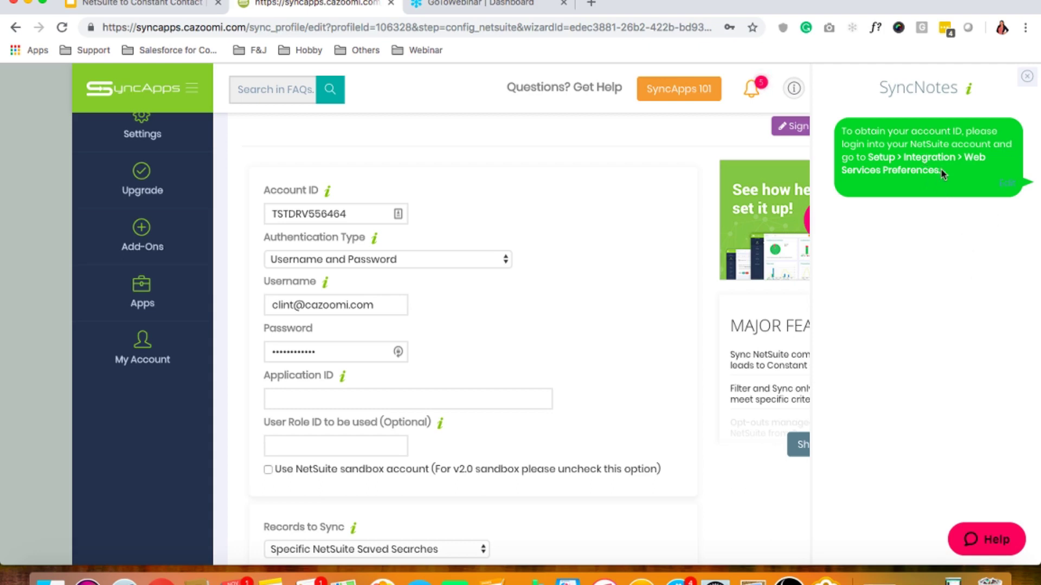
left_click(346, 214)
left_click(1032, 79)
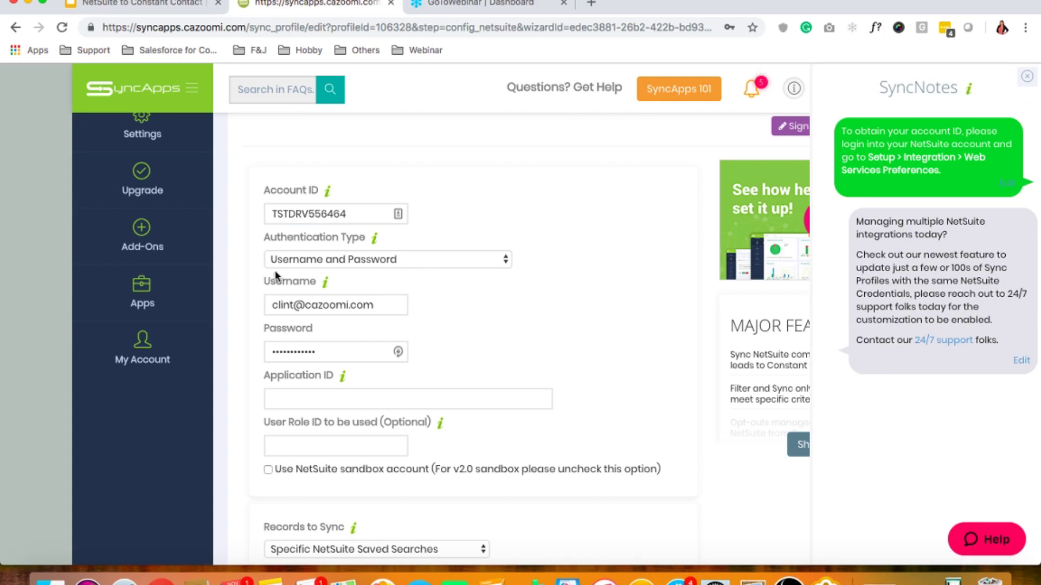
left_click(454, 263)
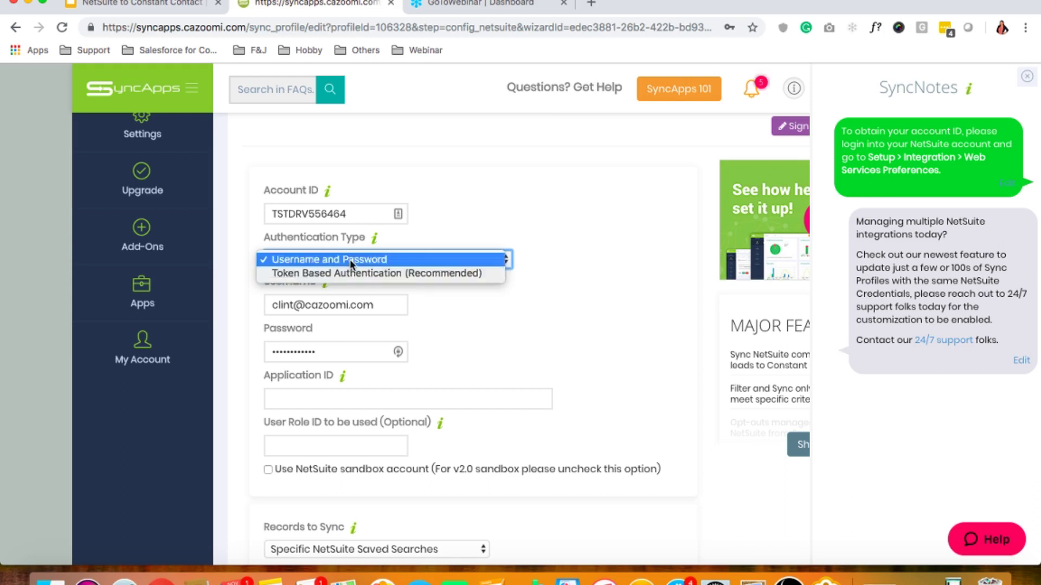
left_click(385, 258)
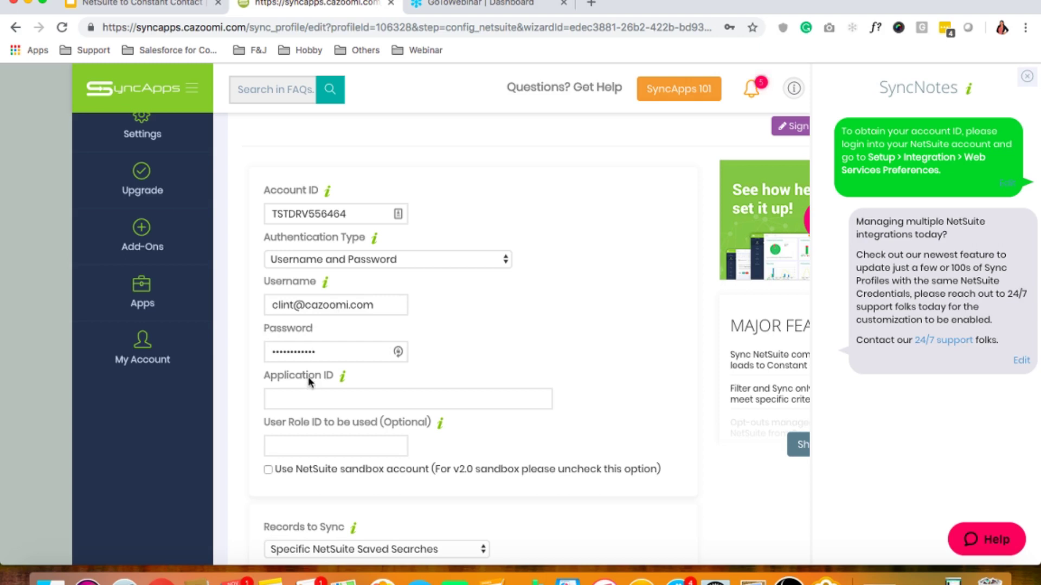
left_click(341, 374)
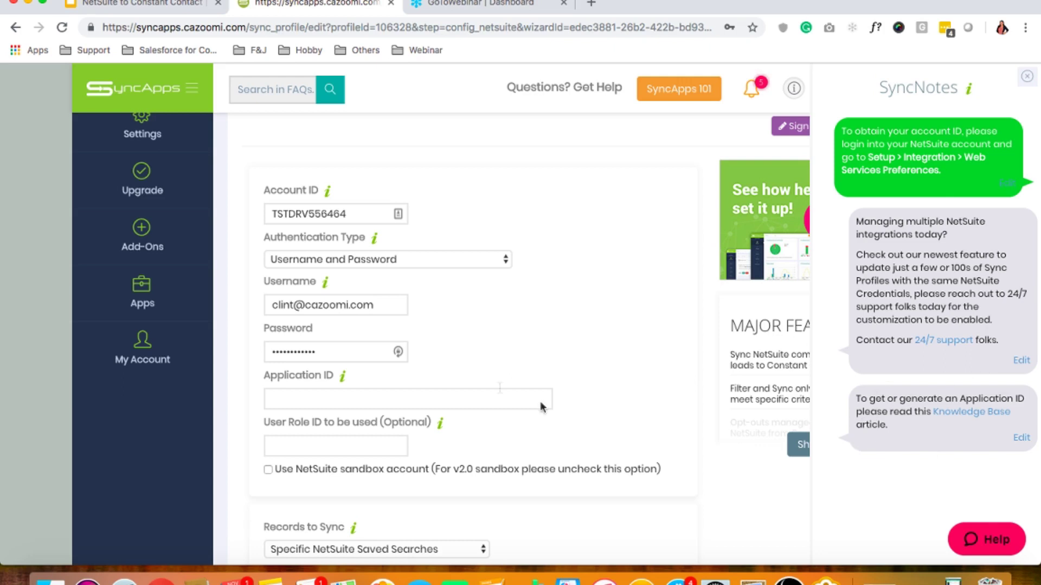
- Try Token Based Authentication (Recommended) as the authentication type, then return it to Username and Password
left_click(369, 261)
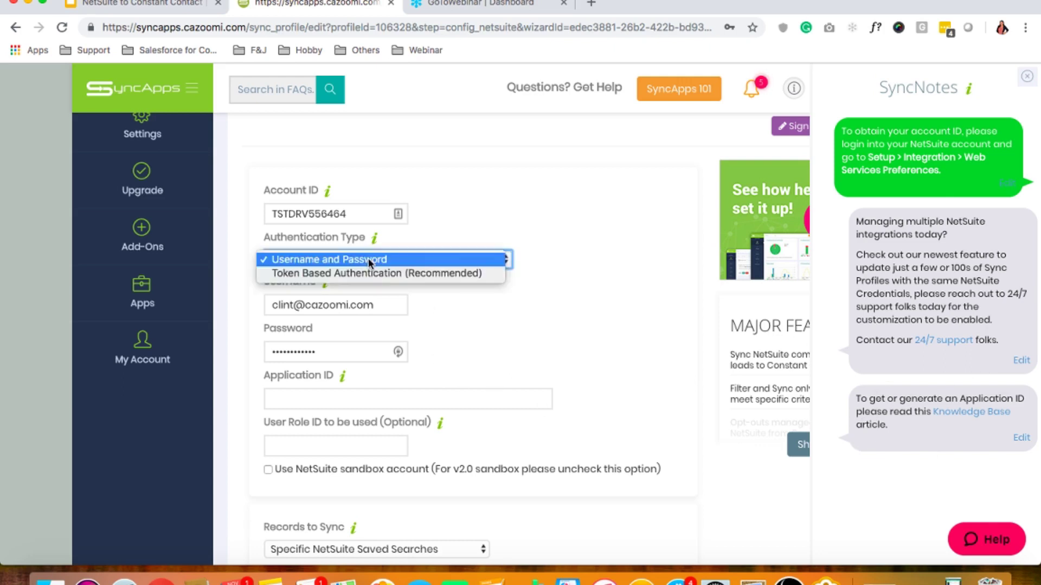
left_click(343, 275)
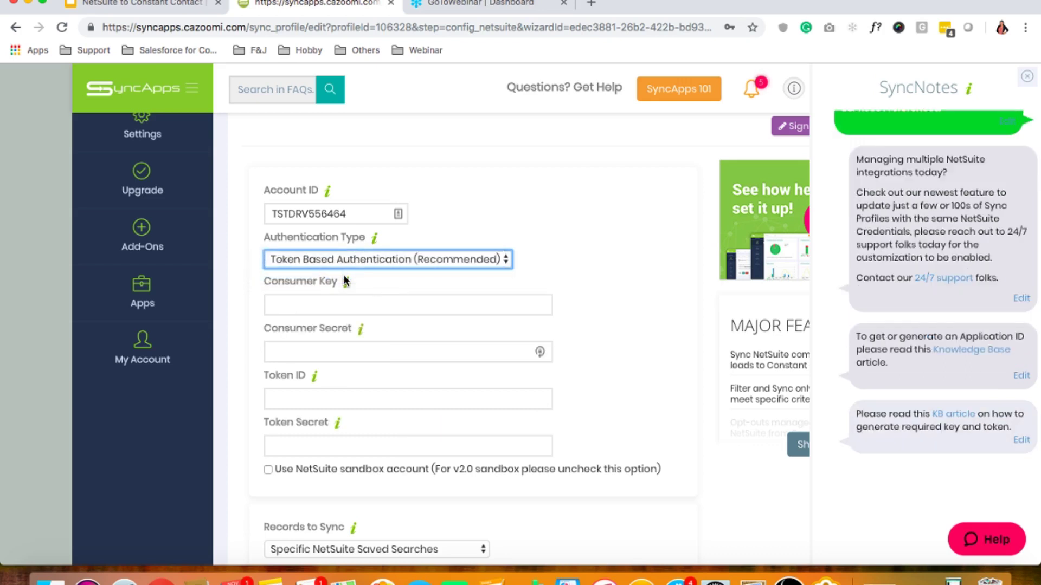
left_click(558, 235)
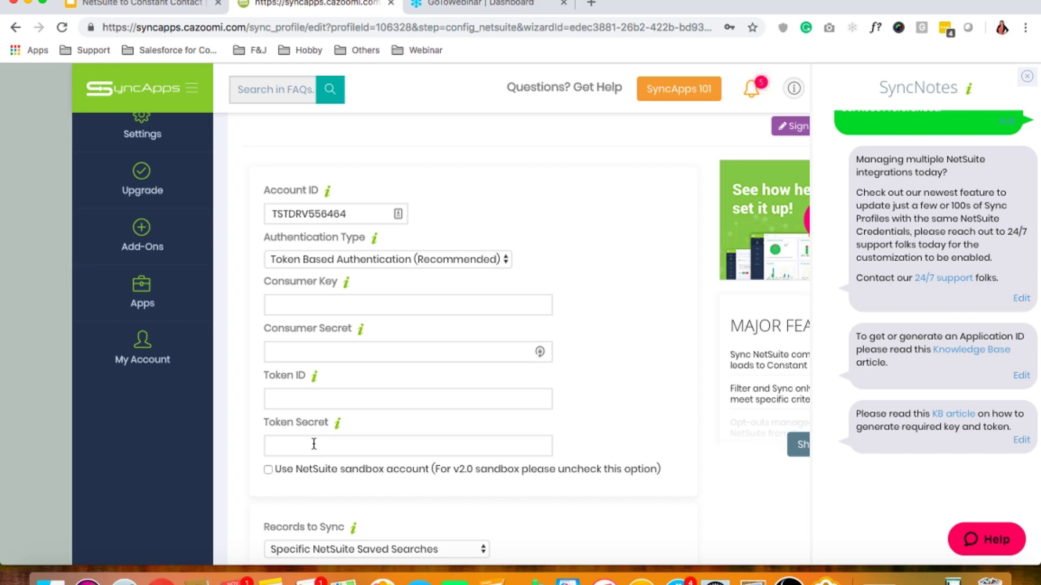
left_click(378, 296)
left_click(395, 286)
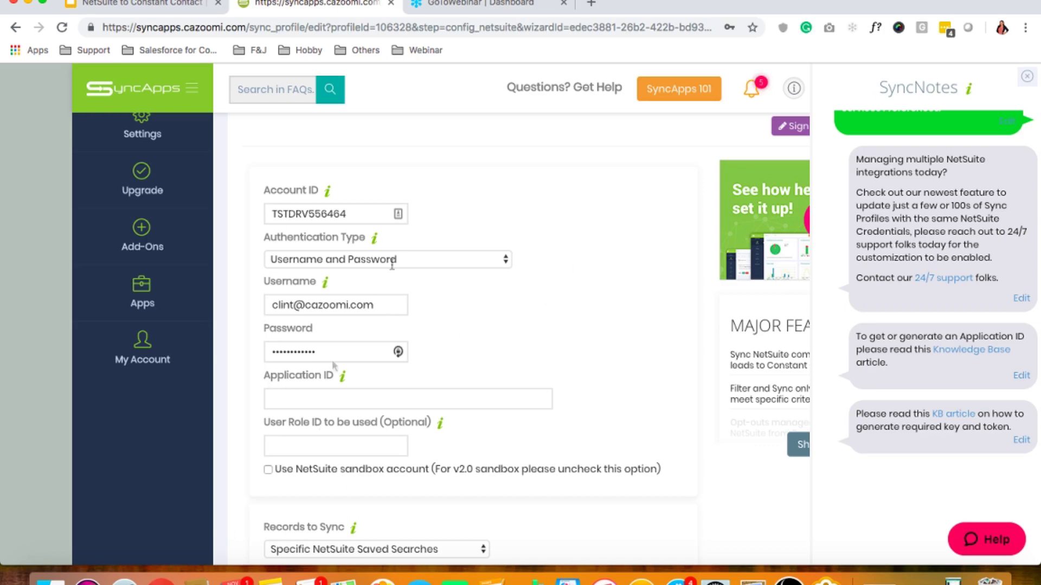
- Review the User Role ID note and the NetSuite sandbox account option beneath the login credentials
scroll(523, 404, "down", 3)
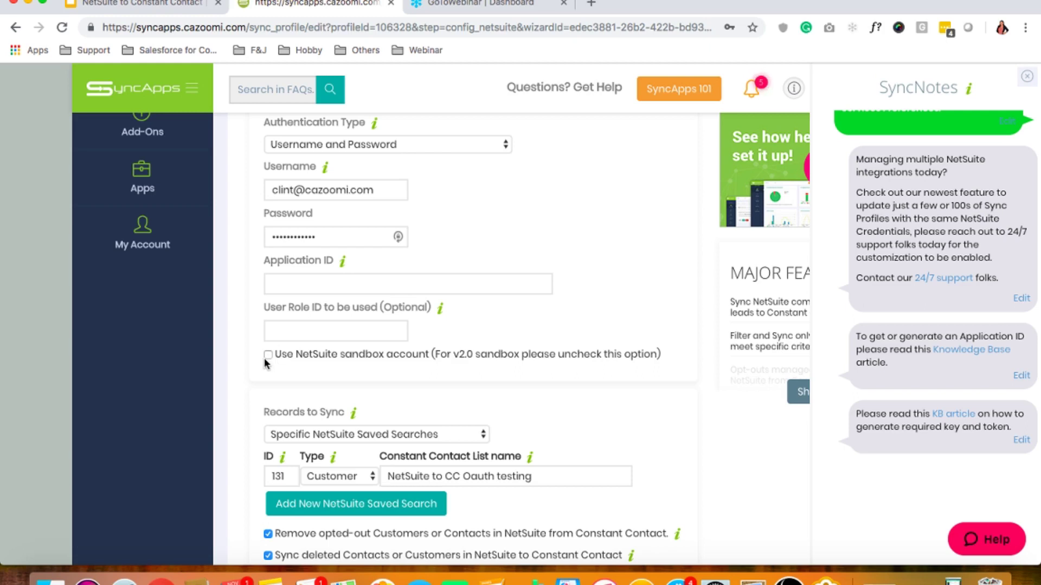
mouse_move(489, 305)
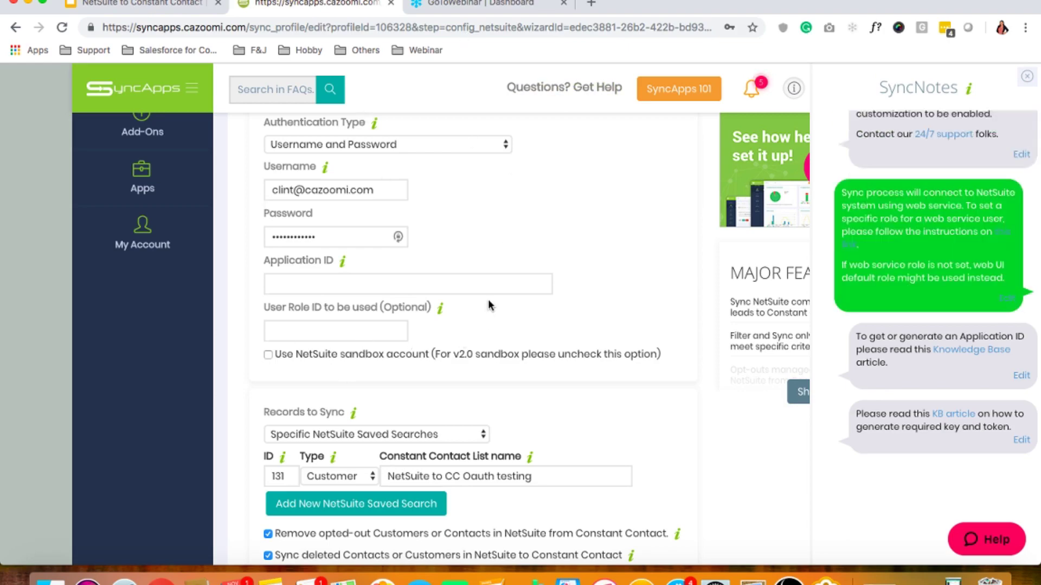
scroll(489, 305, "up", 2)
scroll(502, 387, "down", 5)
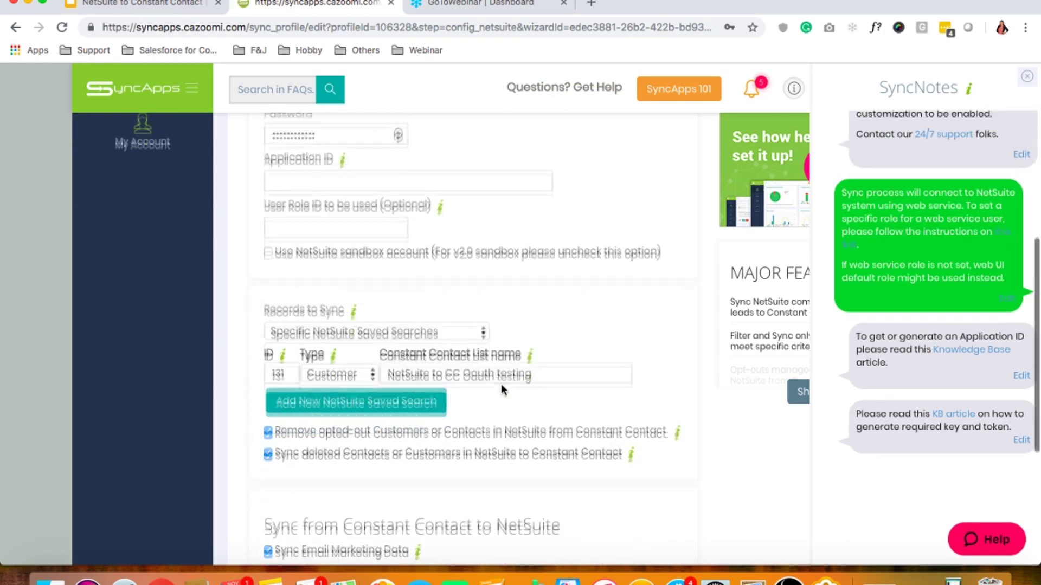
scroll(501, 385, "up", 1)
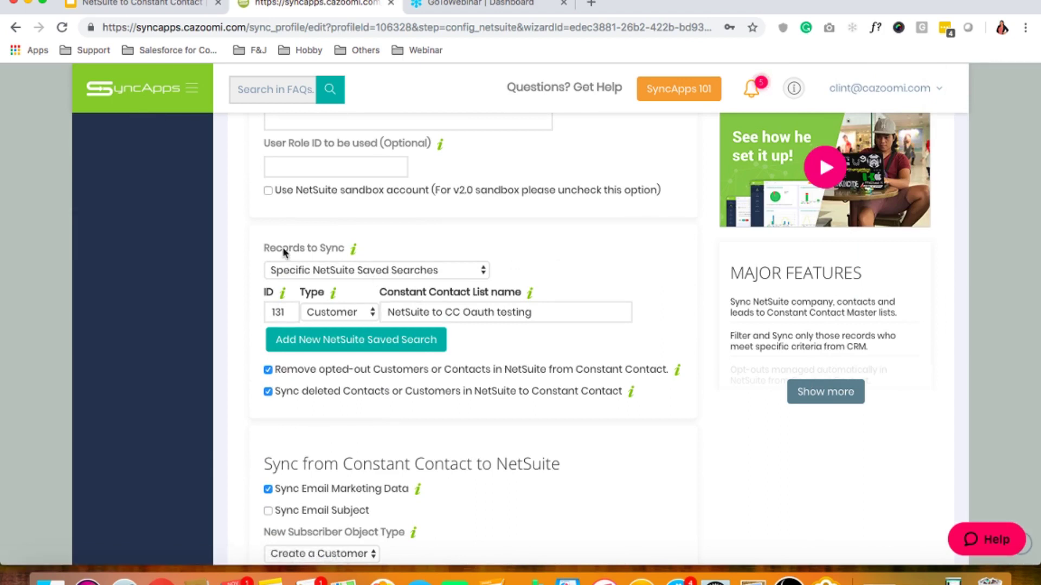
- Try All Contacts for Records to Sync, then return the selection to Specific NetSuite Saved Searches
left_click(465, 271)
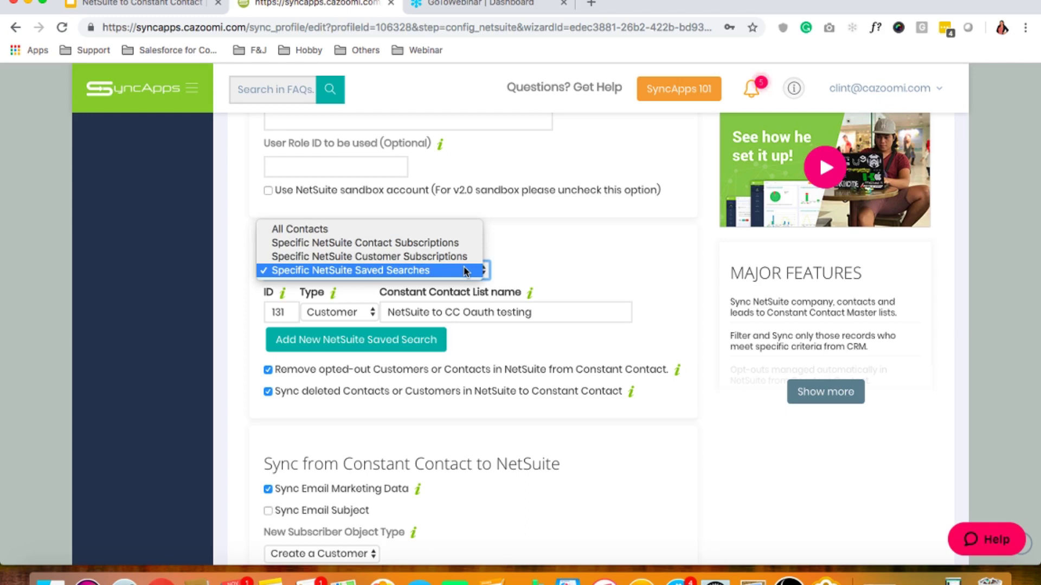
left_click(362, 229)
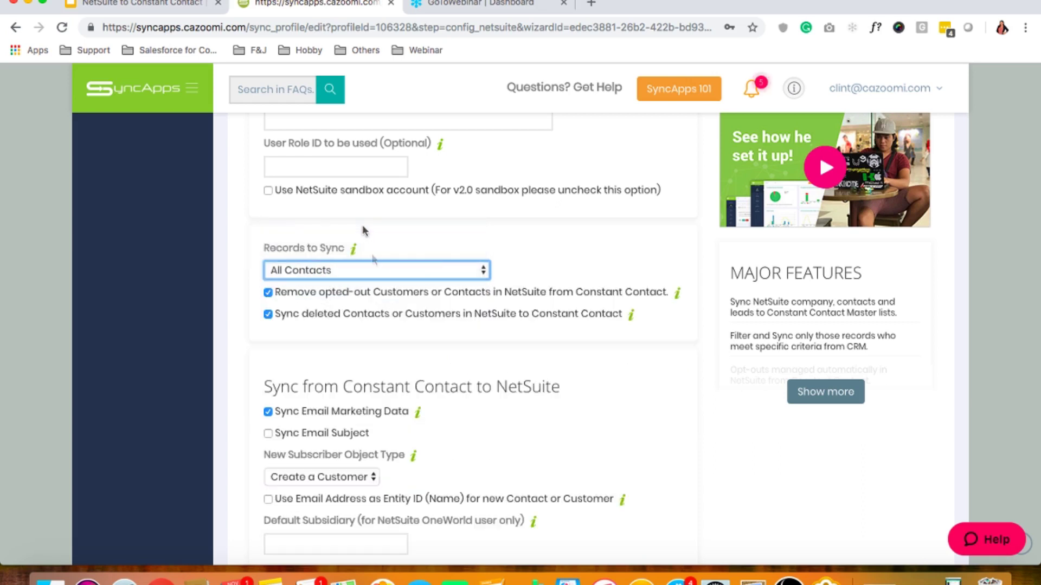
left_click(385, 269)
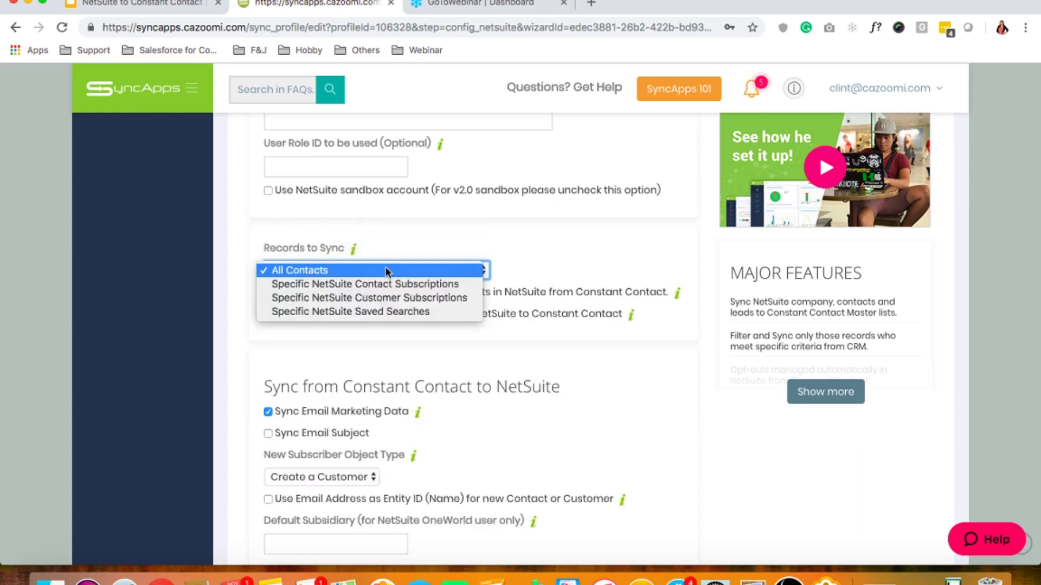
left_click(318, 310)
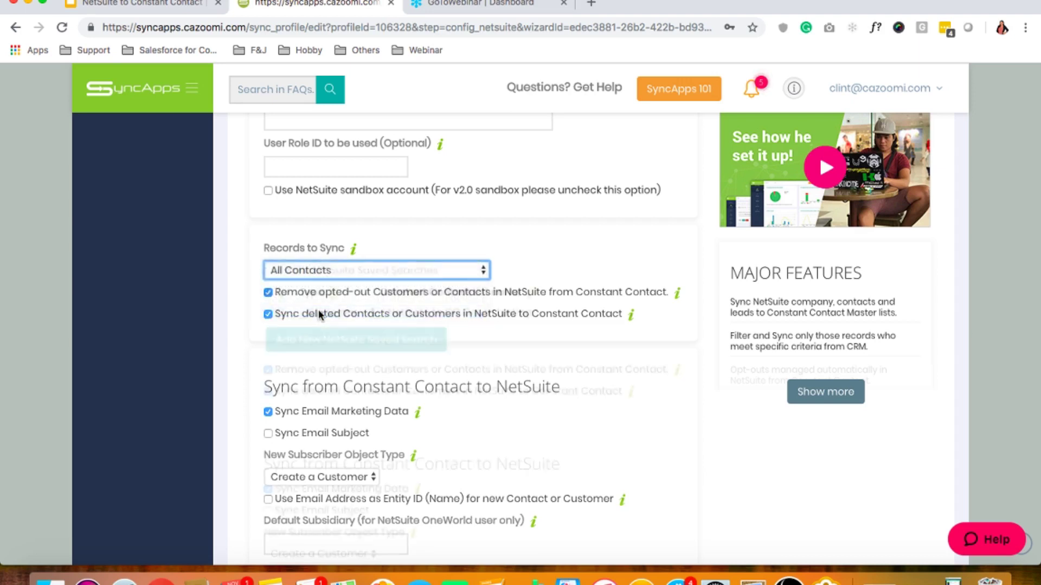
left_click(550, 265)
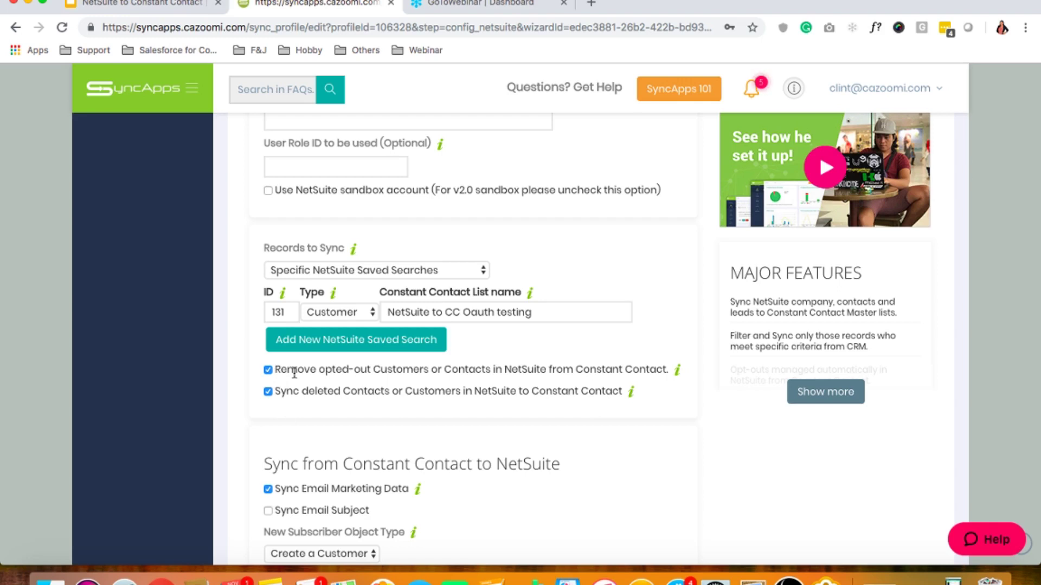
- Review the Constant Contact to NetSuite sync options, including the choices for New Subscriber Object Type
scroll(294, 373, "down", 5)
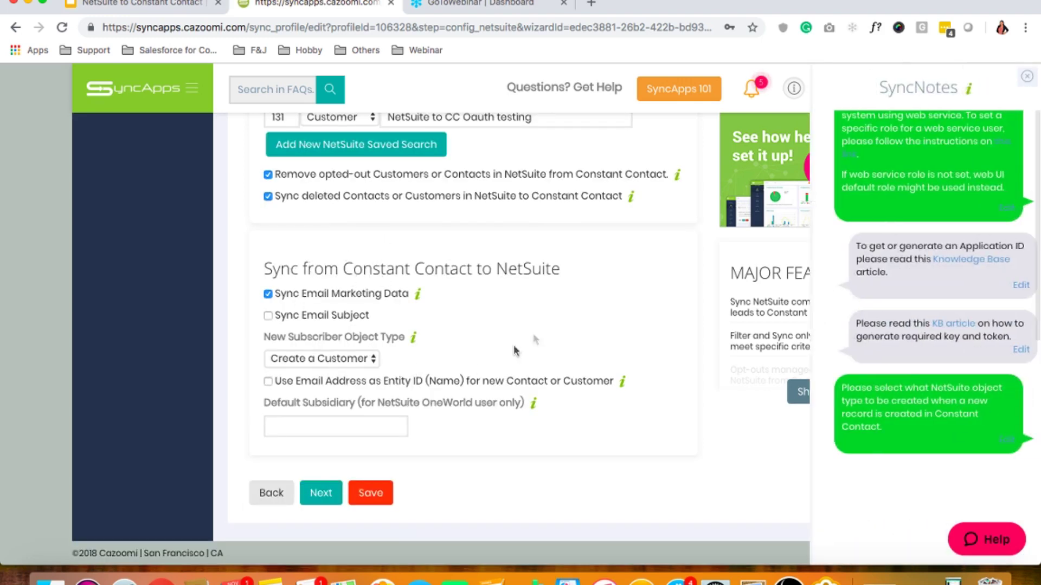
left_click(1027, 77)
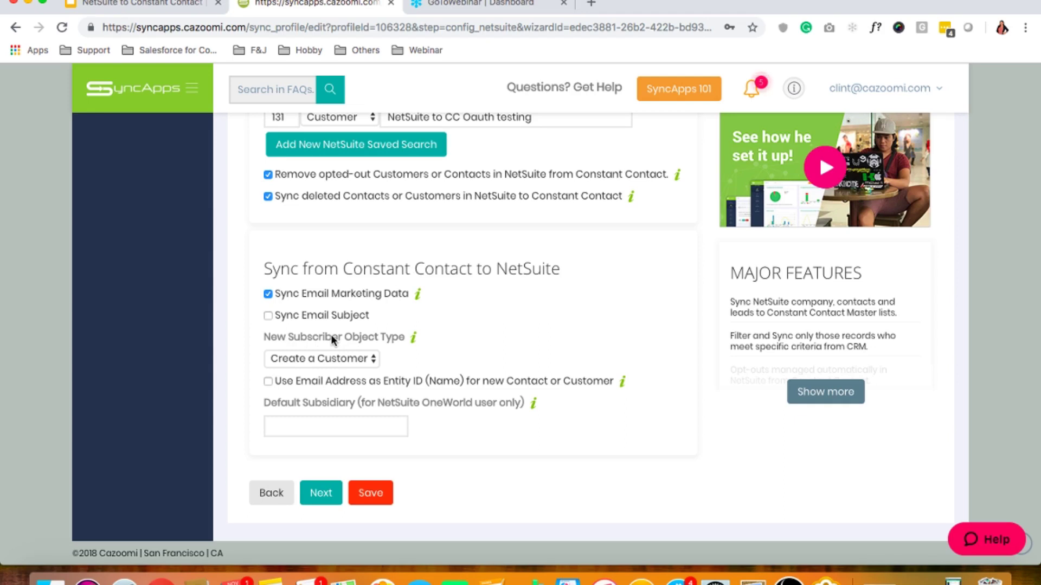
left_click(339, 362)
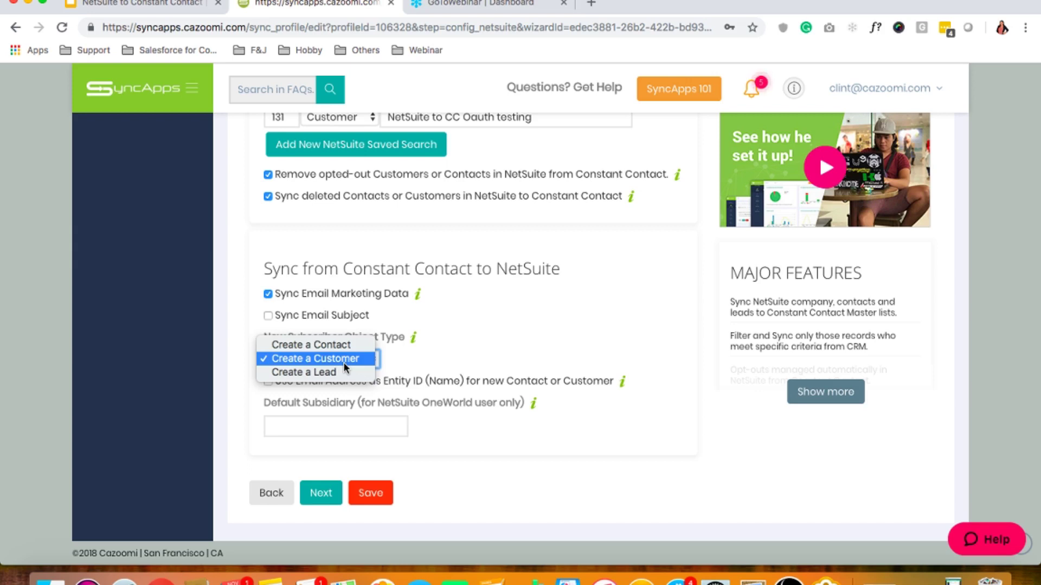
left_click(446, 359)
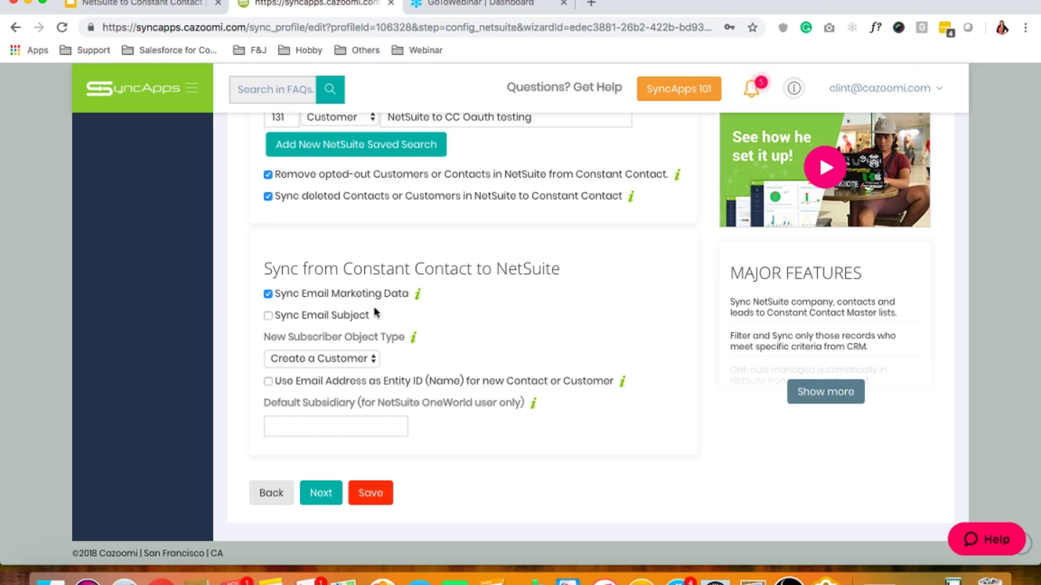
- Go to the Constant Contact stage of the sync profile setup
scroll(375, 312, "up", 15)
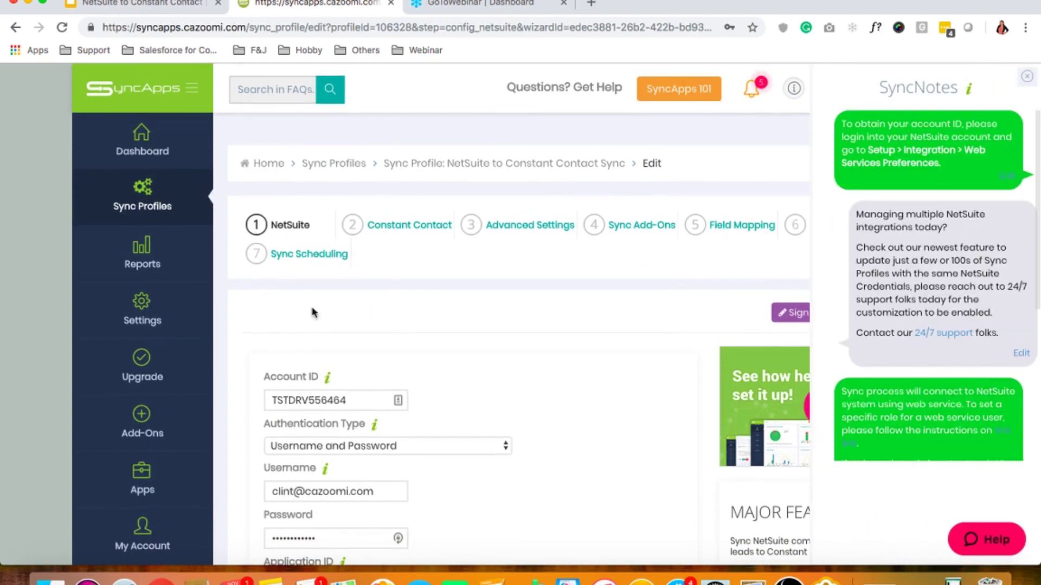
left_click(389, 232)
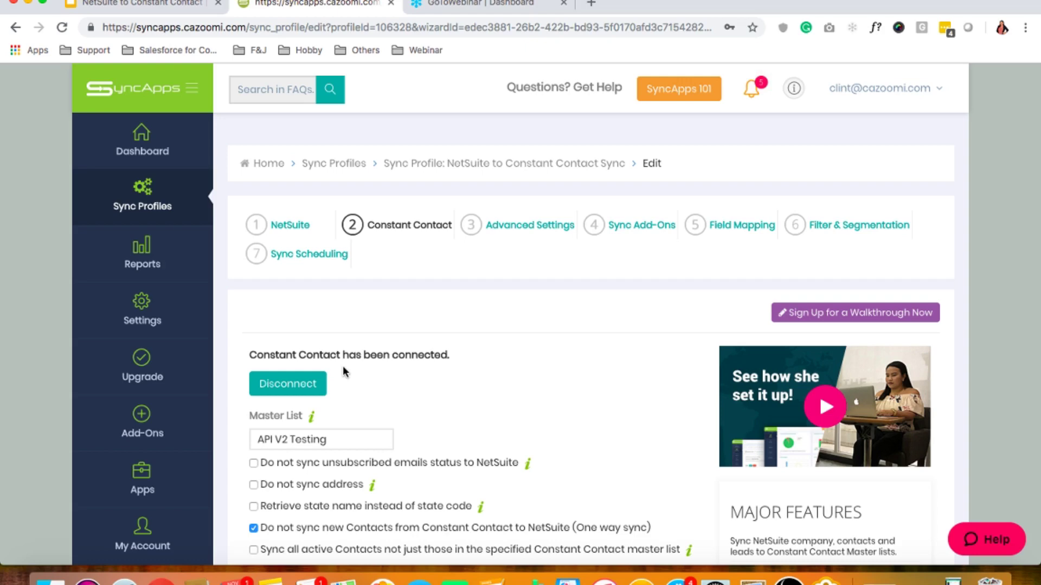
scroll(353, 387, "down", 2)
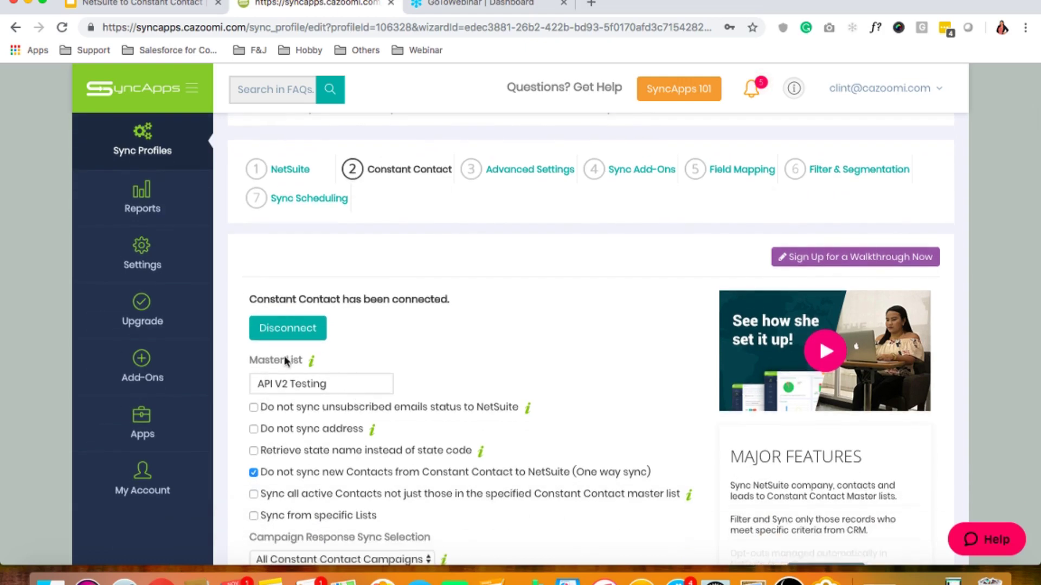
- Examine the Master List name and read the help notes for Master List and the address sync option
double_click(299, 384)
left_click(356, 362)
scroll(326, 355, "down", 2)
left_click(313, 344)
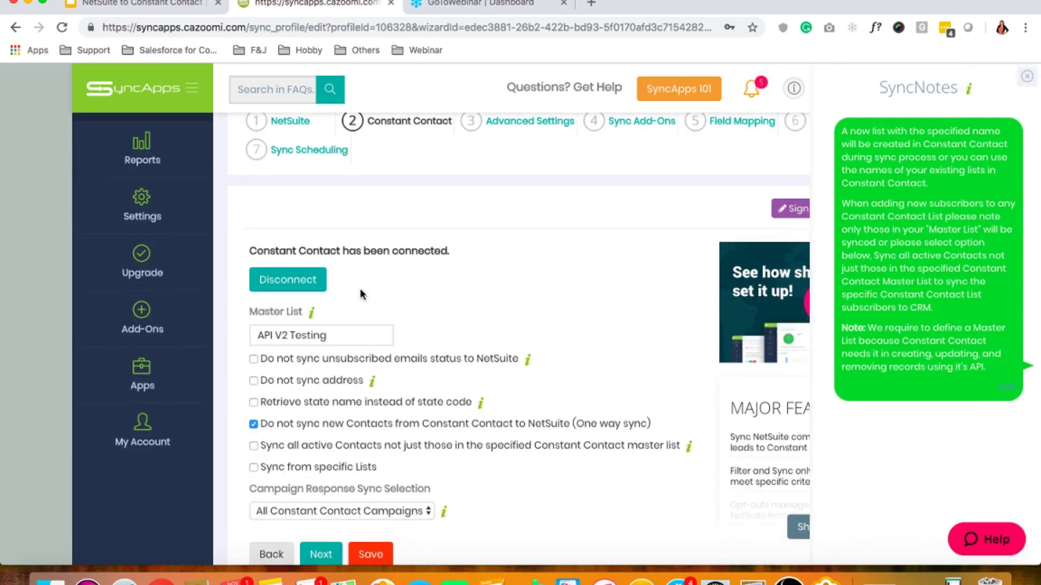
left_click(1027, 76)
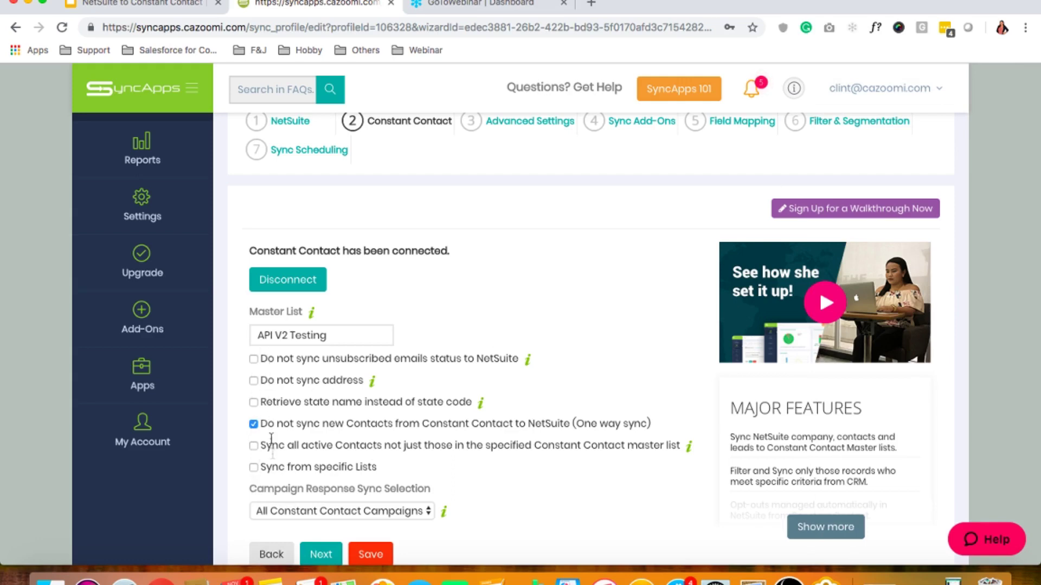
mouse_move(372, 381)
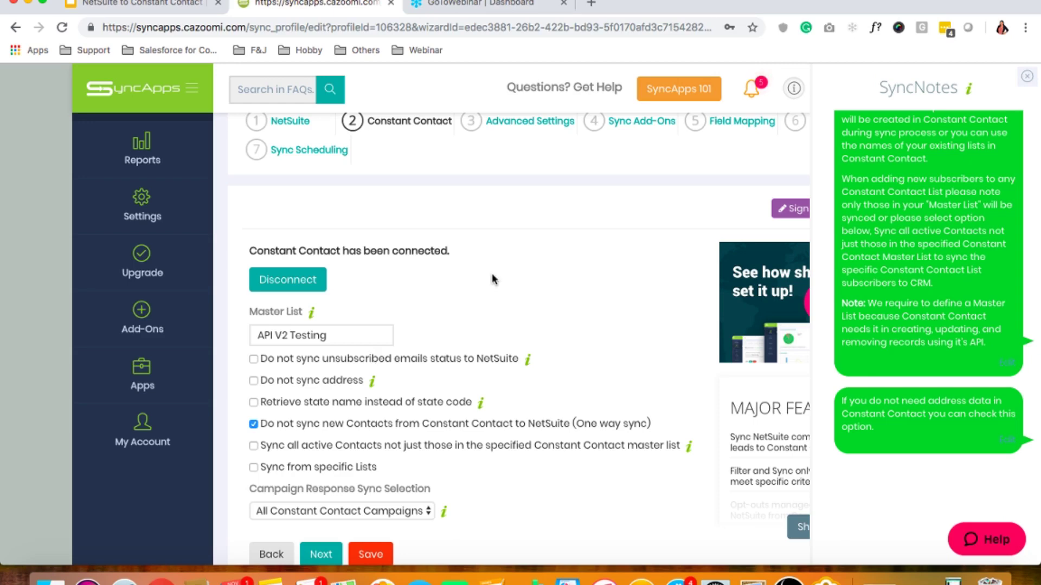
- Go to the Advanced Settings stage and view the Integration Start Date calendar without changing the date
scroll(494, 279, "up", 2)
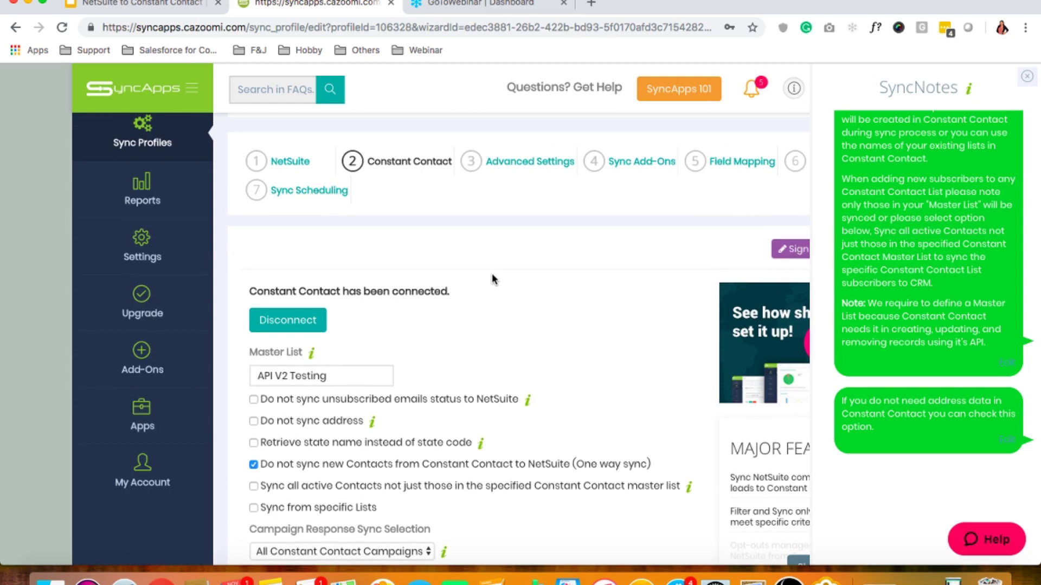
left_click(494, 165)
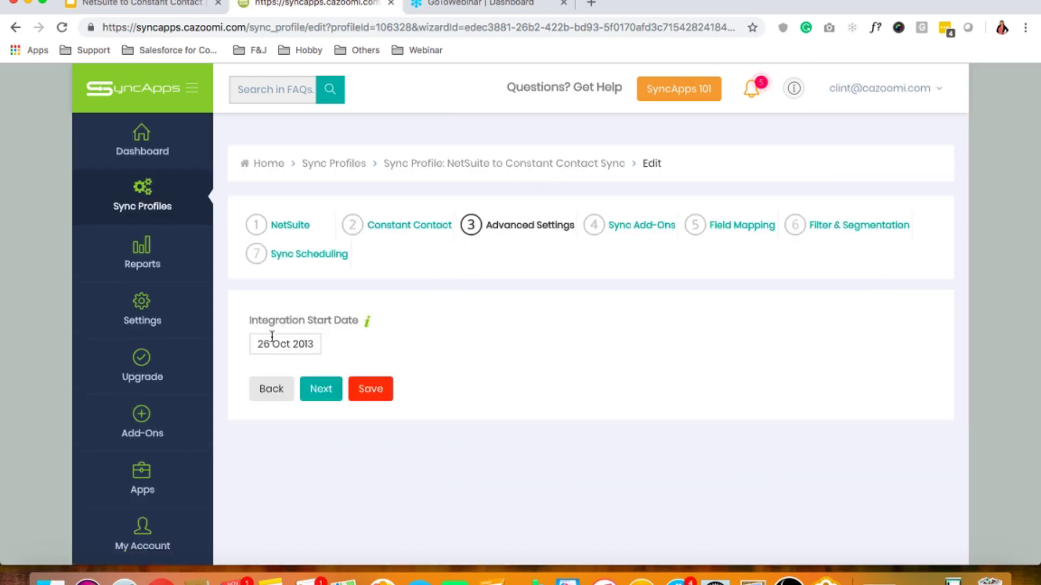
left_click(289, 345)
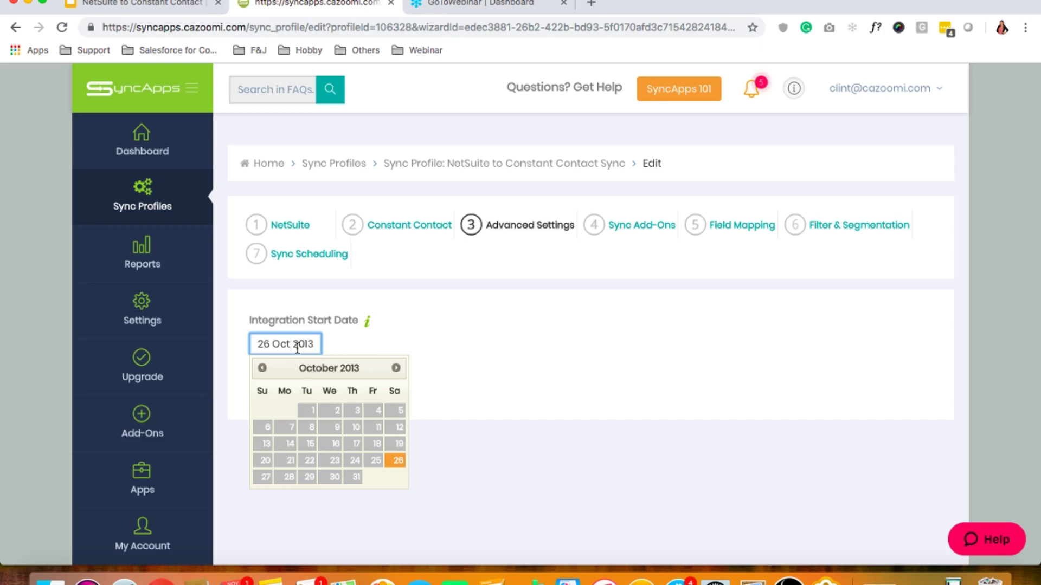
left_click(385, 341)
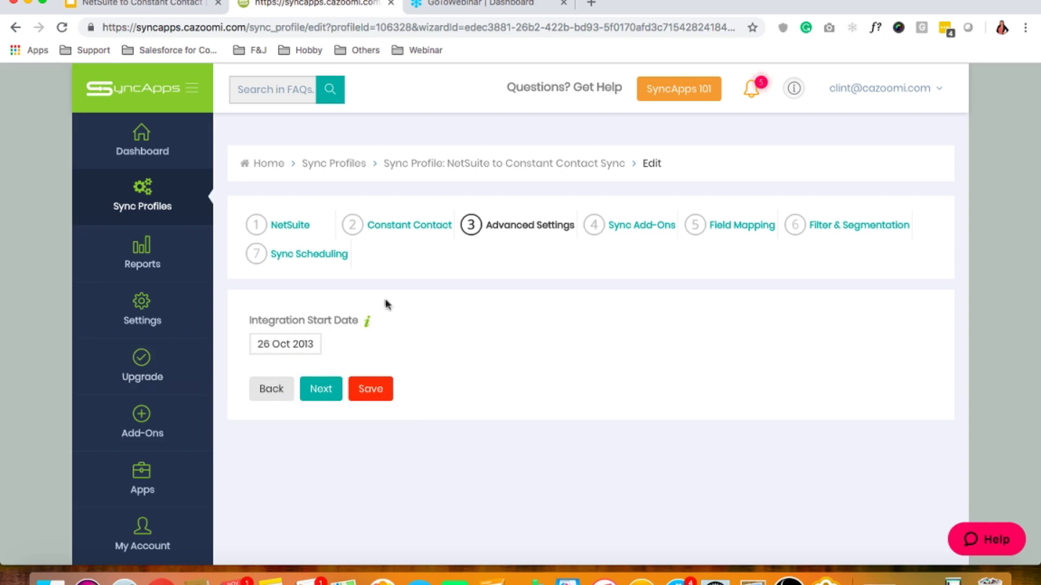
- Read the help note for Integration Start Date and go to the Sync Add-Ons stage
left_click(365, 320)
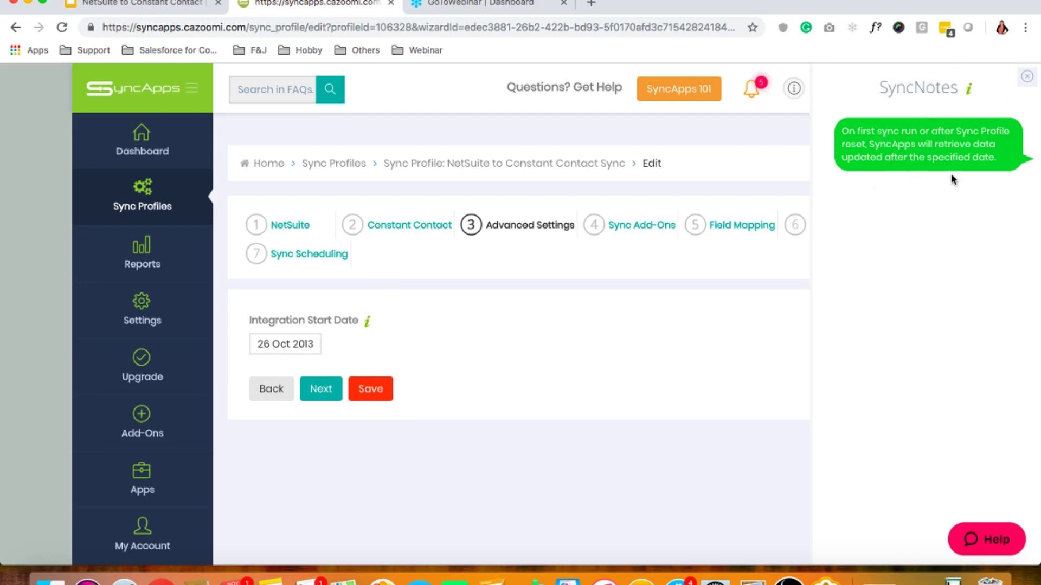
left_click(1027, 77)
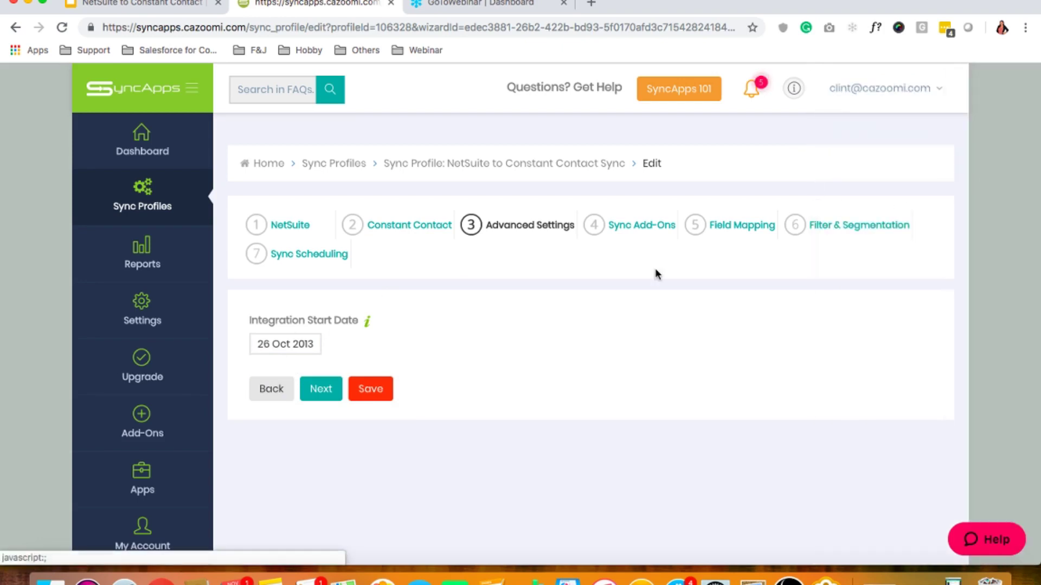
left_click(621, 231)
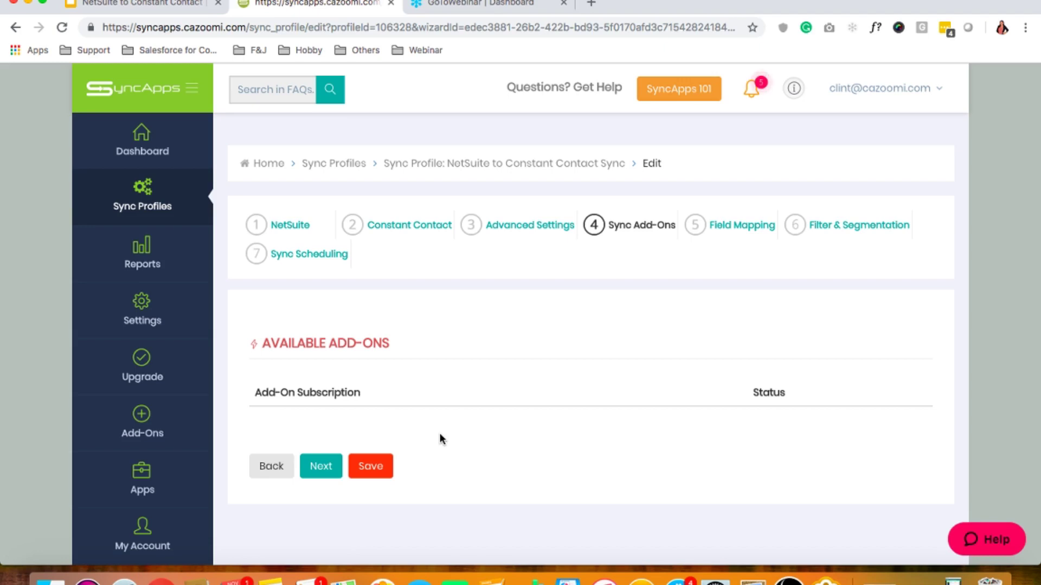
- Go to the Field Mapping stage and view the choices for NetSuite Field and Constant Contact Field without selecting any
left_click(715, 225)
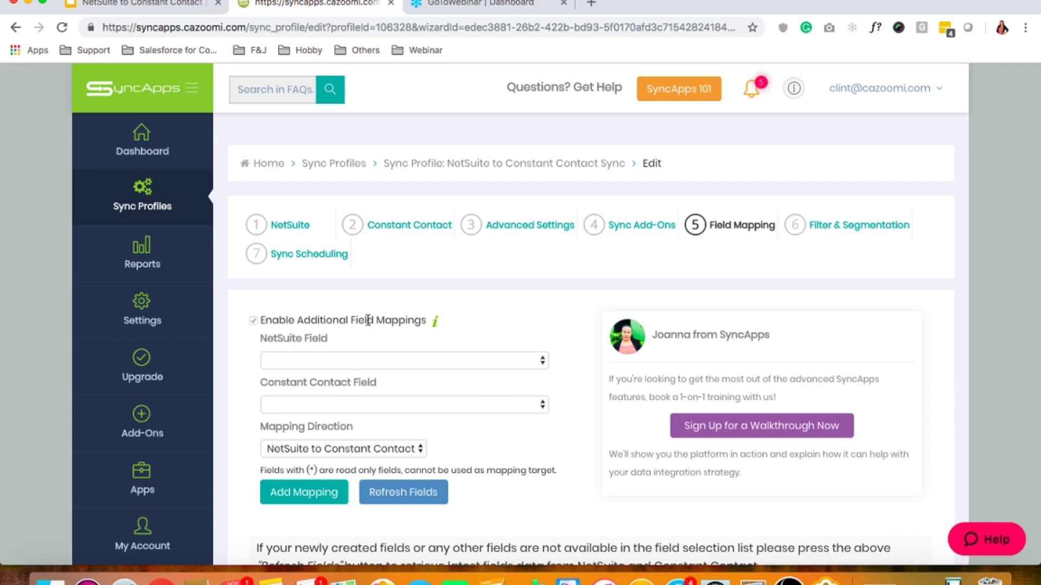
left_click(379, 363)
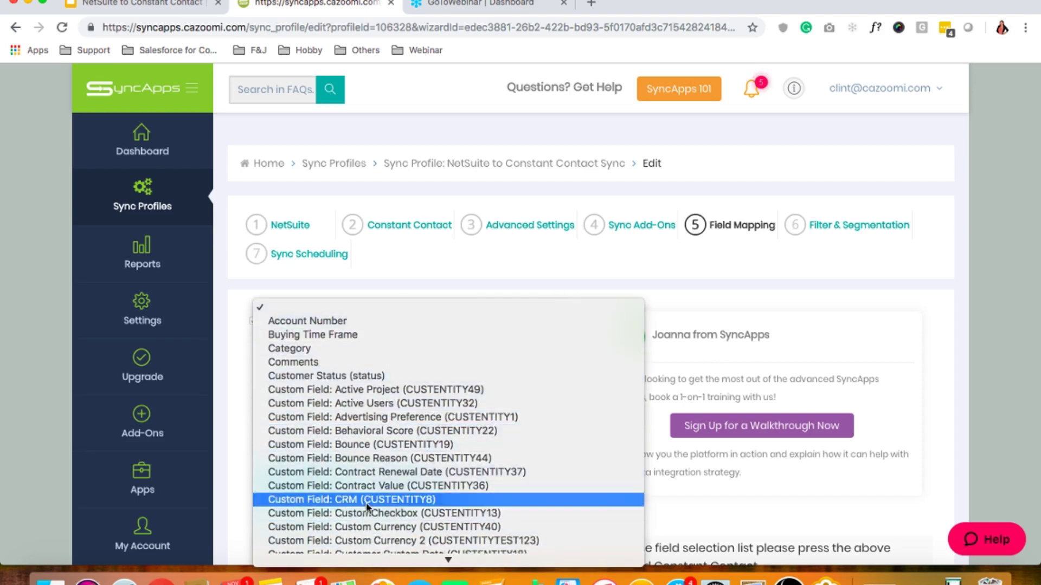
left_click(231, 440)
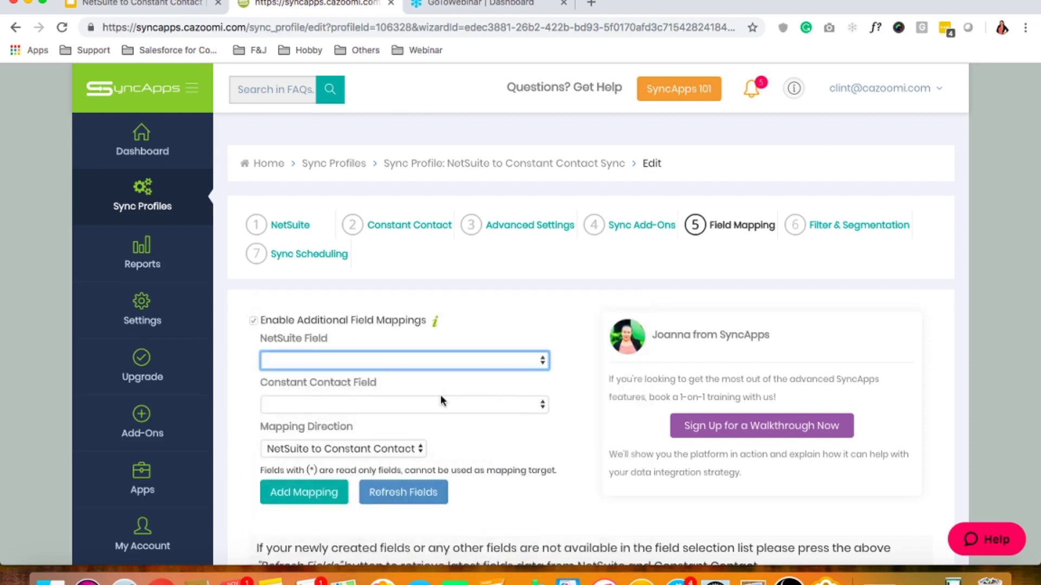
left_click(370, 405)
scroll(370, 412, "down", 3)
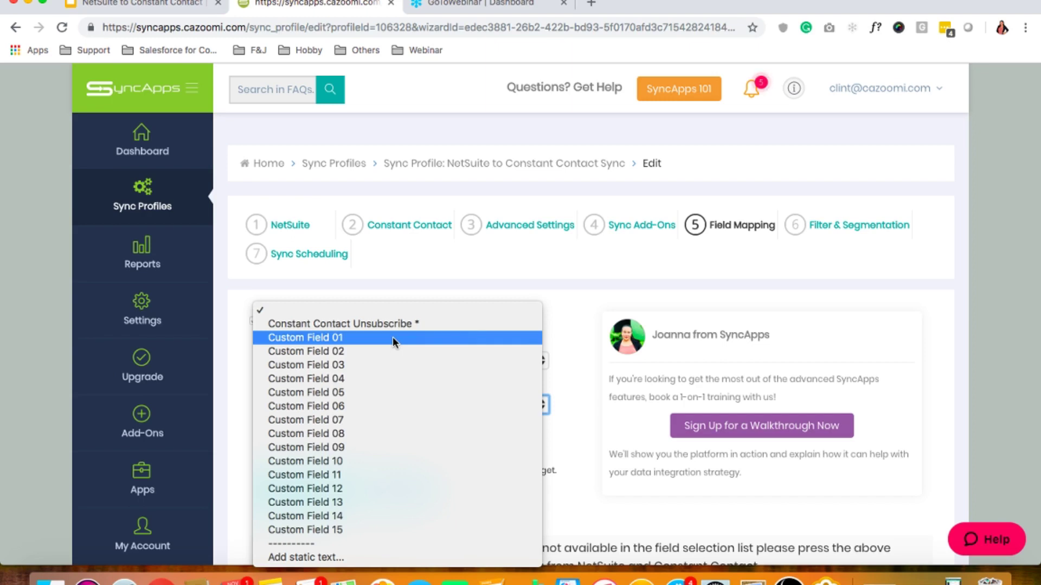
key("Escape")
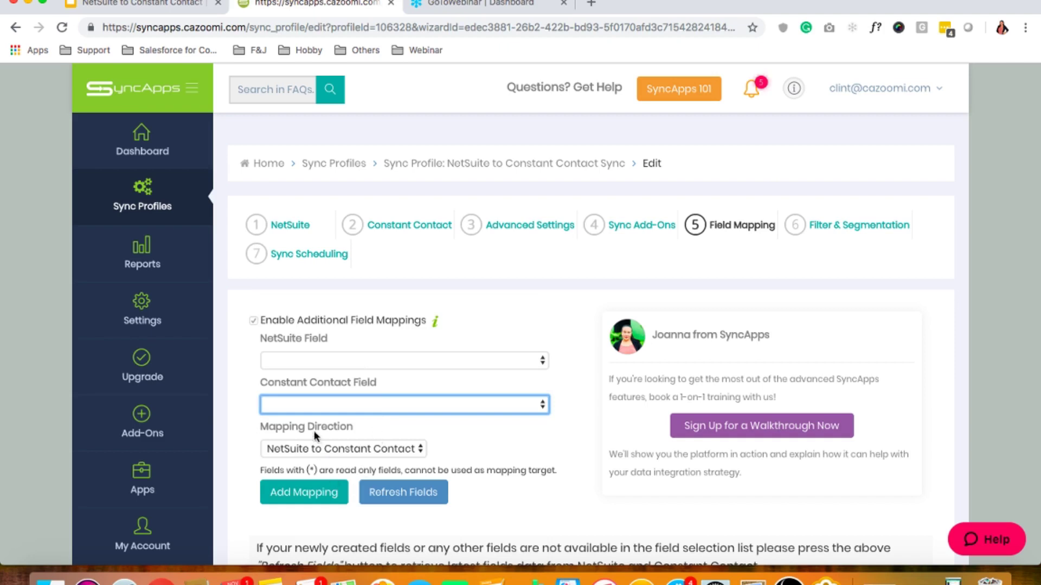
- View the Mapping Direction options and read the help notes for additional field mappings
left_click(306, 425)
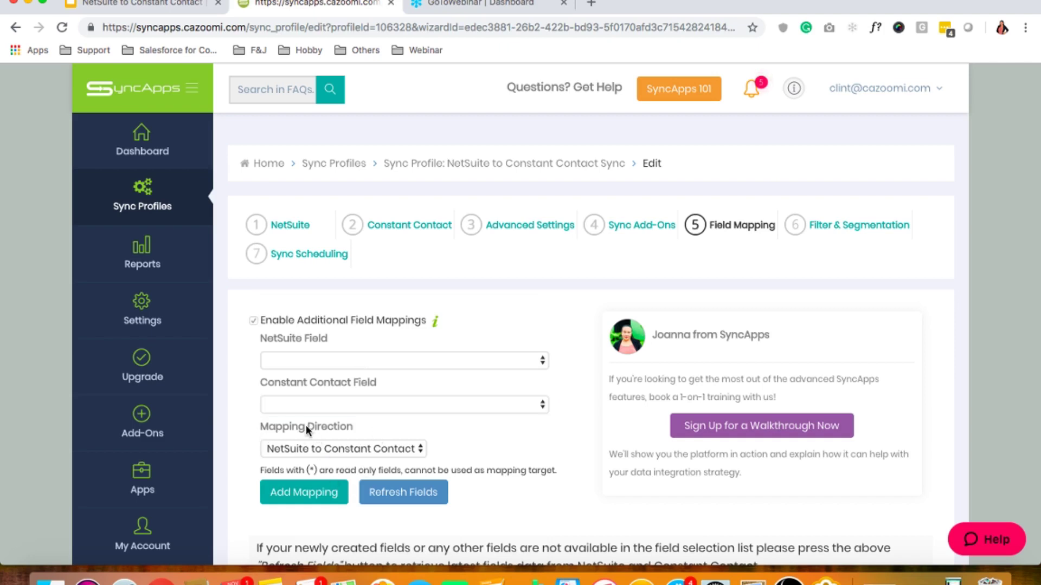
left_click(352, 448)
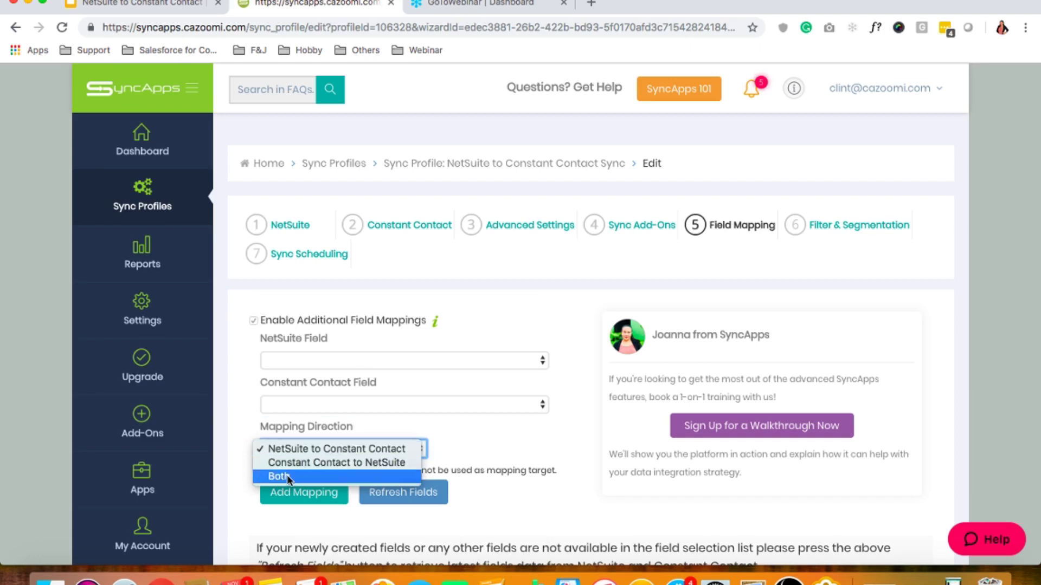
left_click(436, 433)
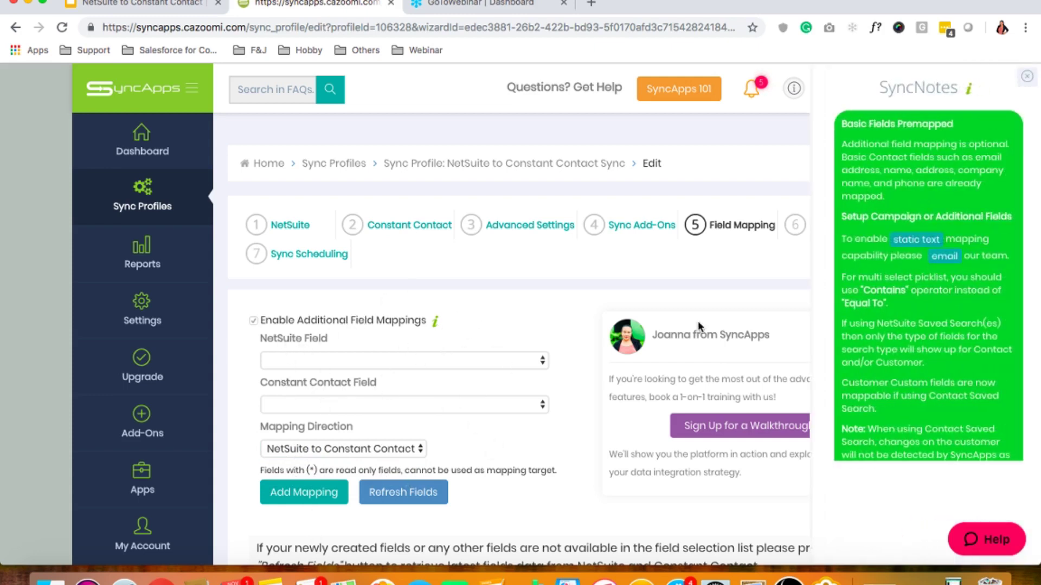
left_click(1029, 78)
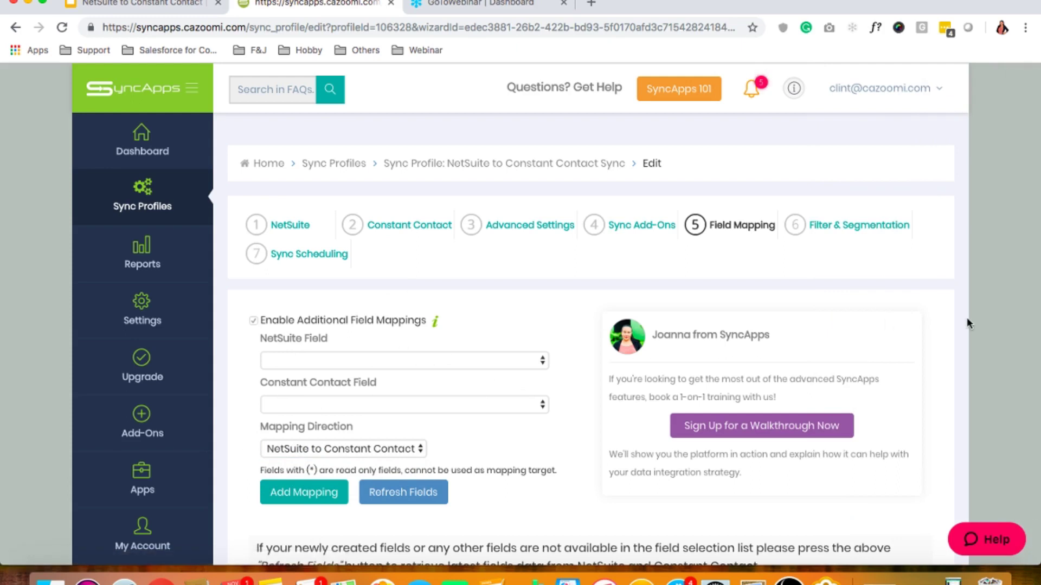
- In the Filter & Segmentation stage, temporarily enable filtering from NetSuite to Constant Contact to view the filter field choices, and disable it again
left_click(823, 227)
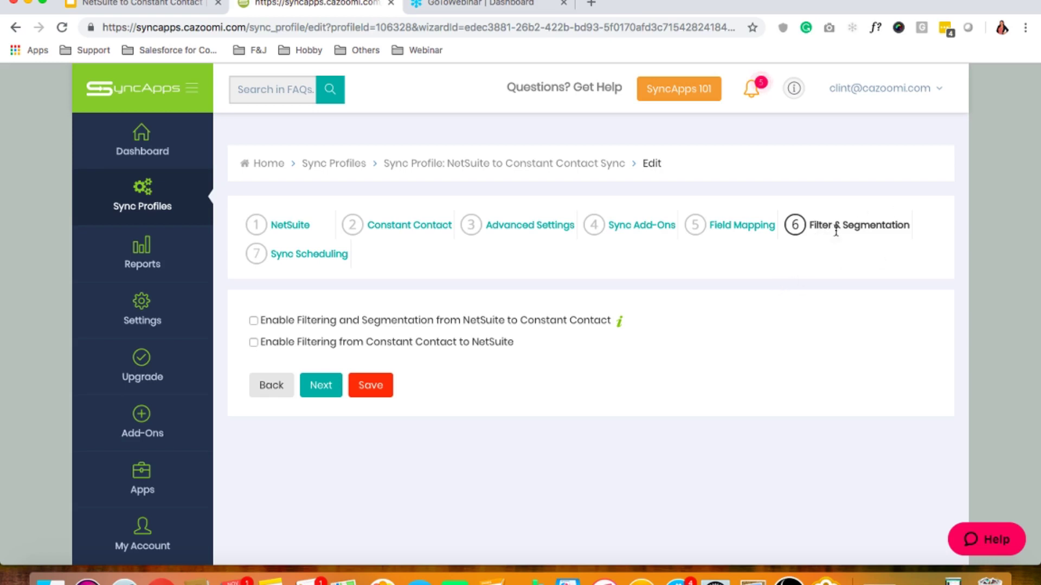
left_click(253, 320)
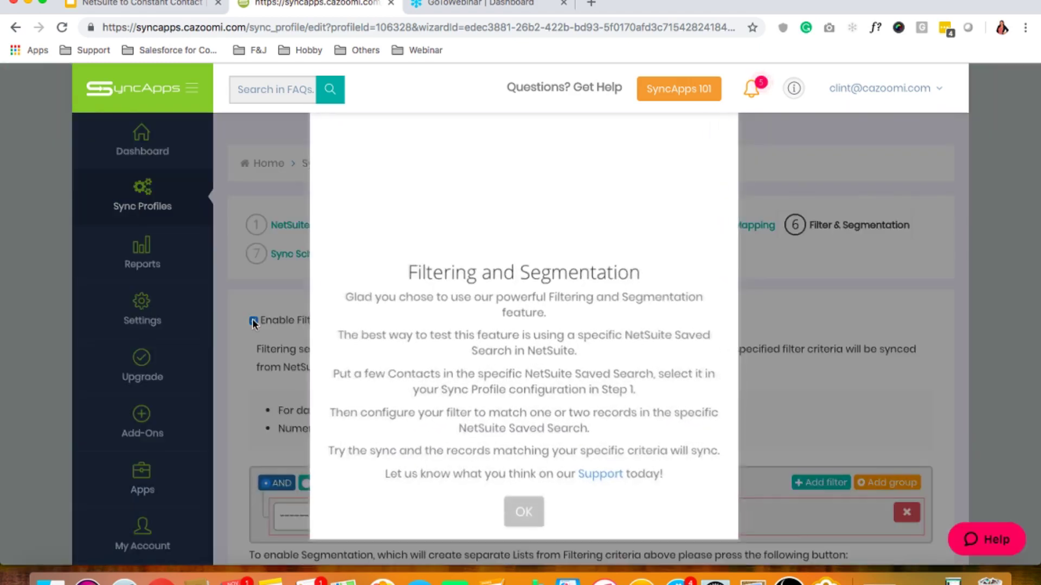
left_click(526, 514)
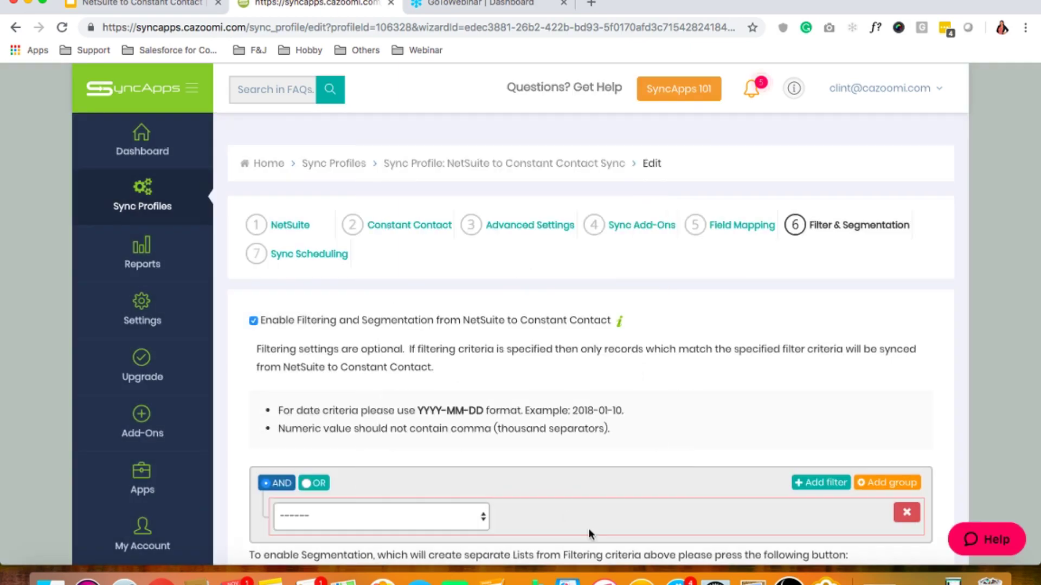
scroll(404, 462, "down", 3)
left_click(379, 441)
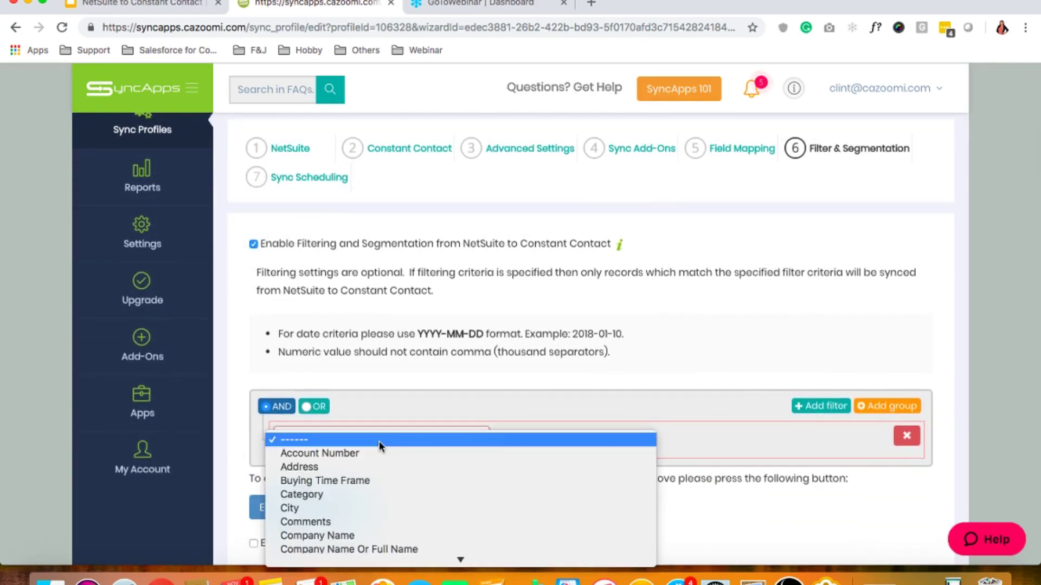
left_click(486, 405)
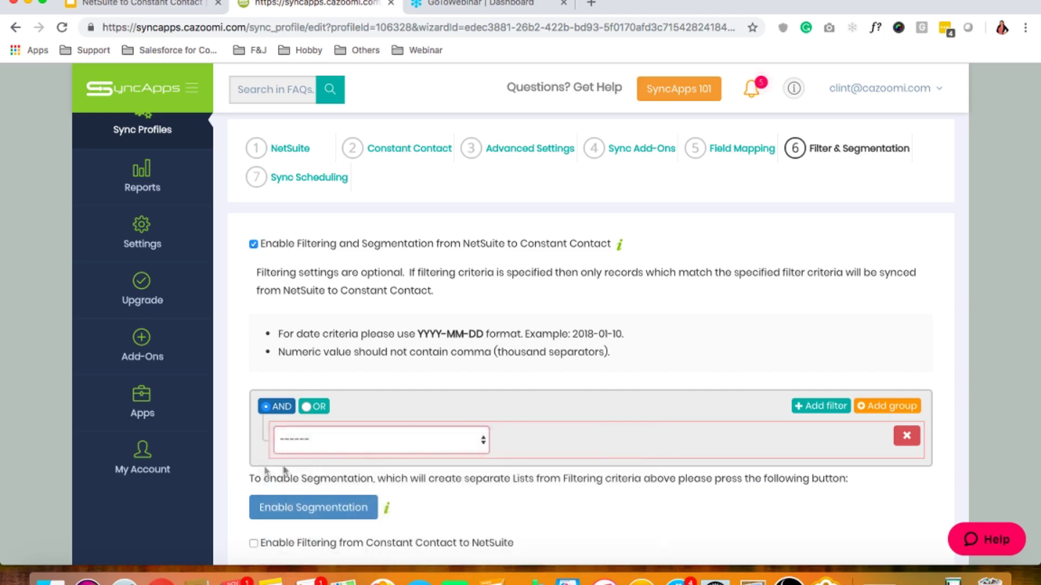
left_click(253, 246)
- Go to the Sync Scheduling stage, view the Fixed Interval unit choices, and finish the sync profile setup with the interval in hours
left_click(292, 224)
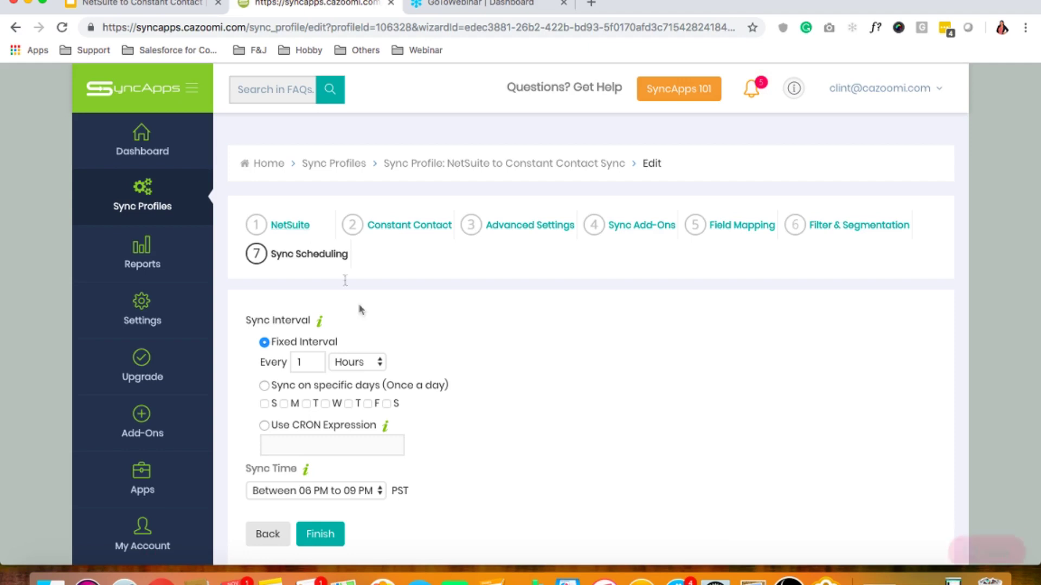
left_click(352, 355)
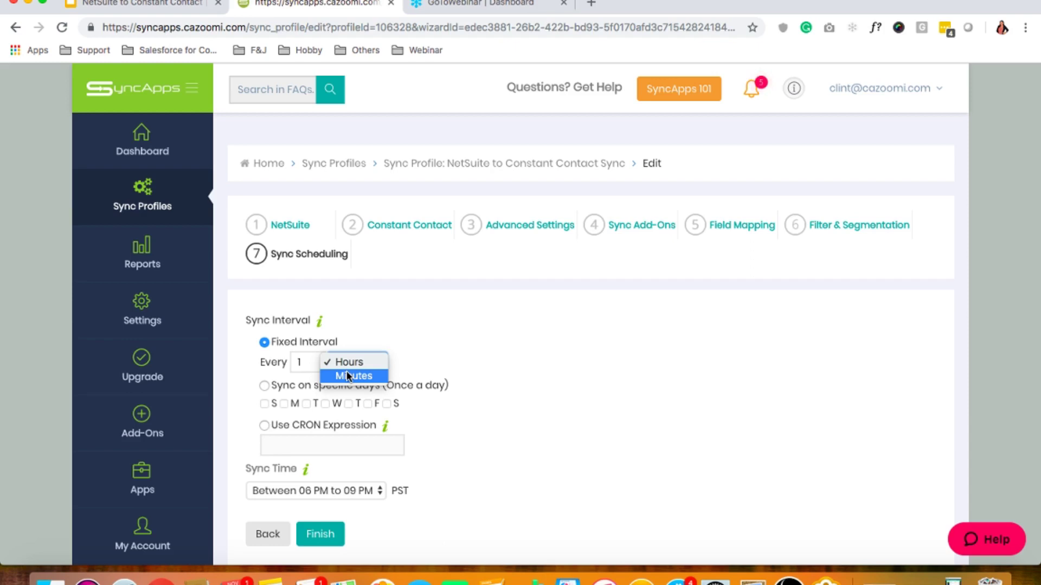
left_click(480, 326)
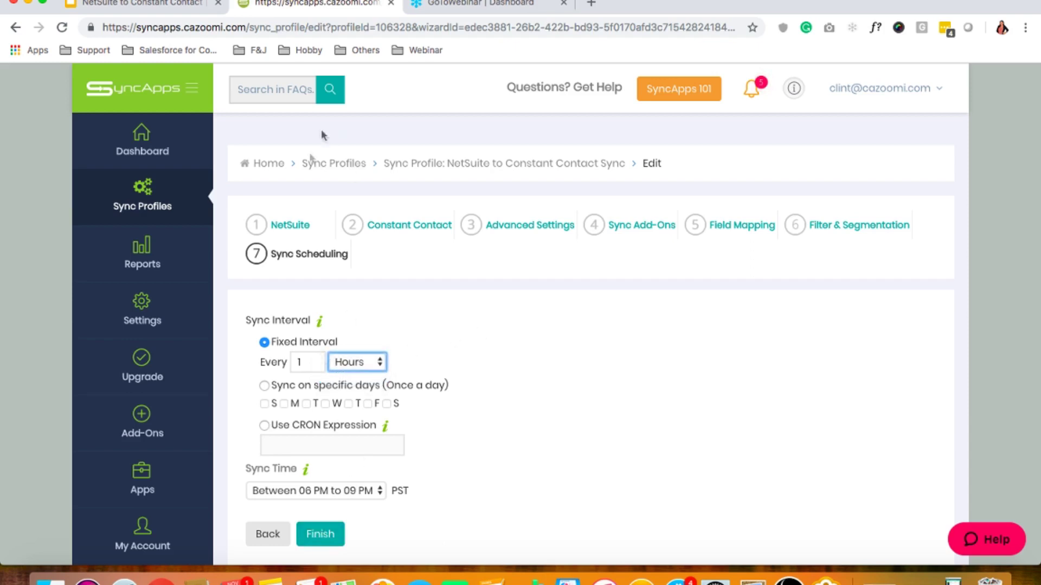
left_click(305, 533)
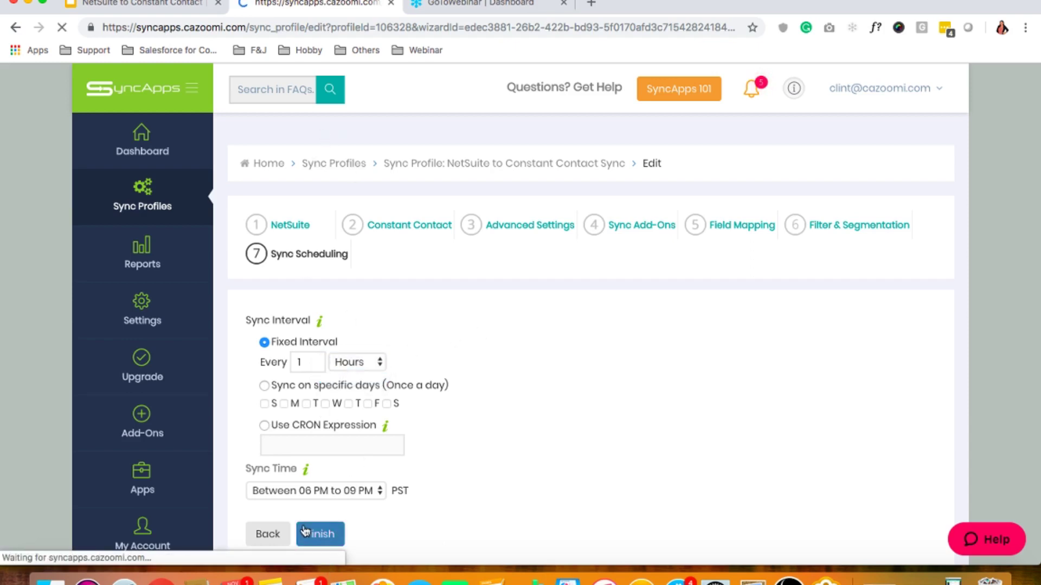